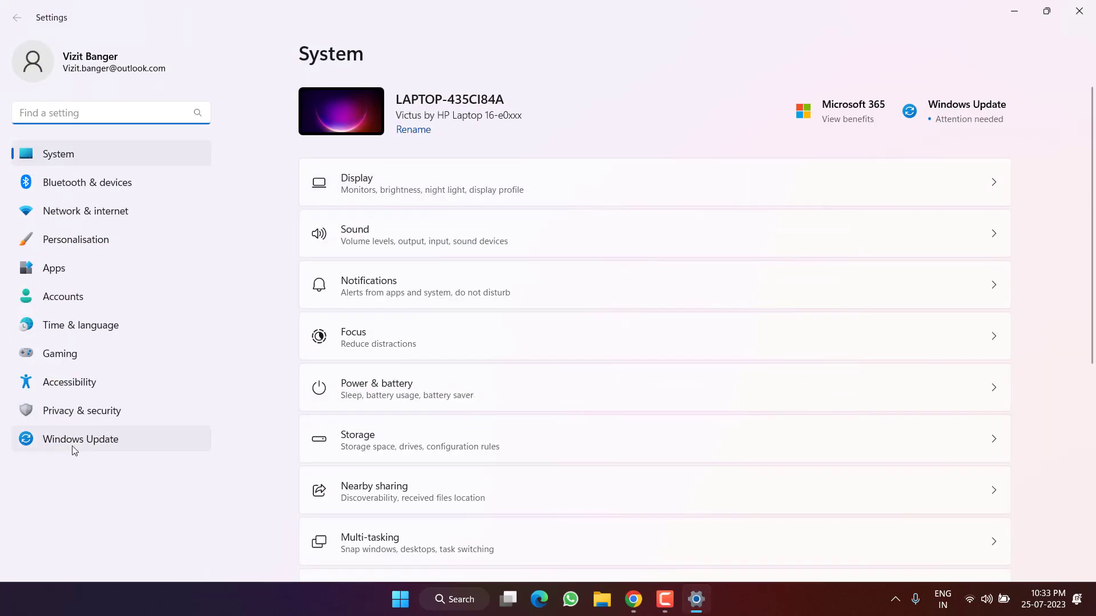
# - Review the pending updates on the Windows Update page of Settings
pyautogui.click(72, 440)
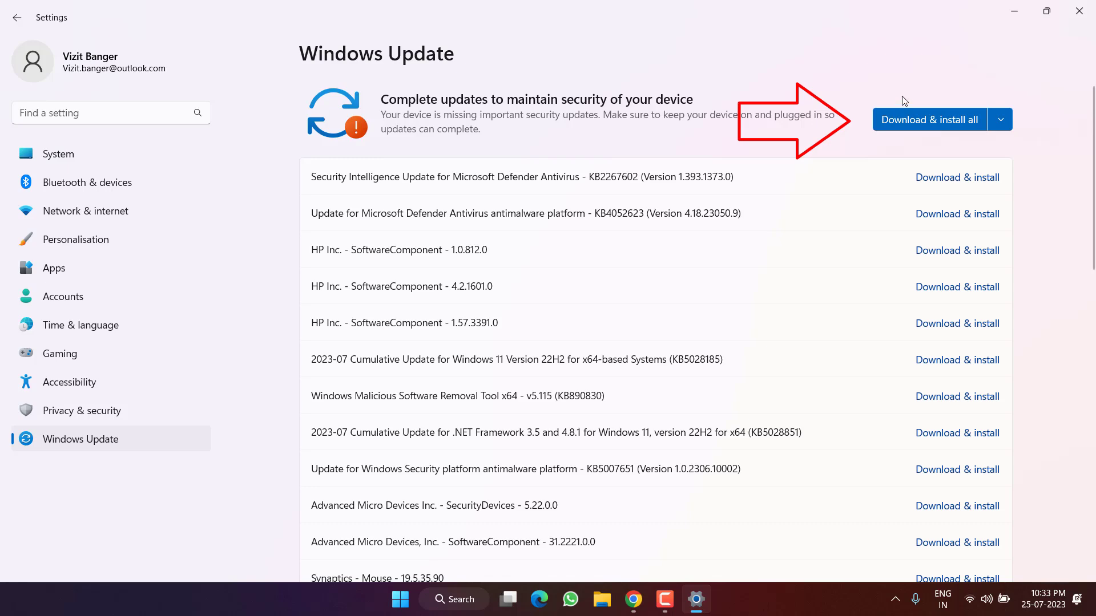
# - Run msiexec /unregister from the Win+X Run dialog to unregister Windows Installer
pyautogui.click(1078, 11)
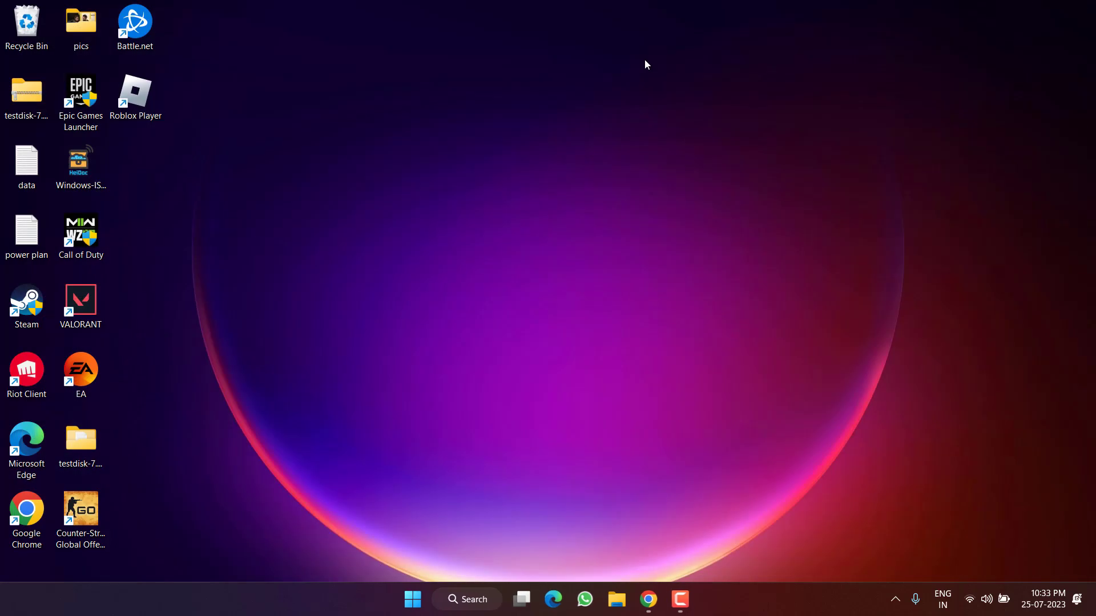
pyautogui.press('super')
pyautogui.press('super+x')
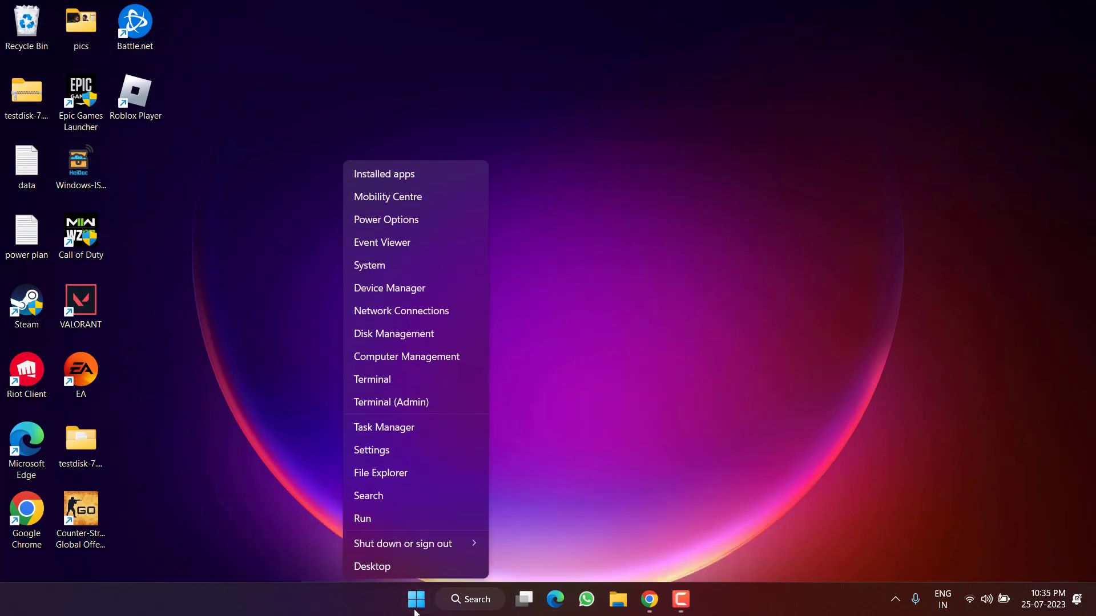
pyautogui.click(376, 517)
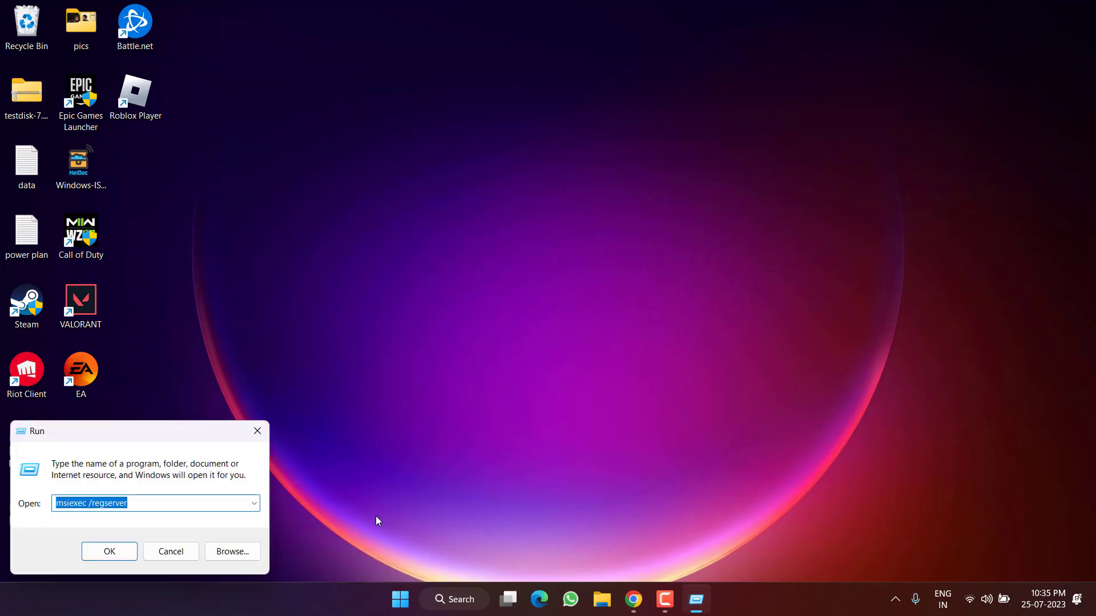
pyautogui.press('End')
pyautogui.press('BackSpace')
pyautogui.press('BackSpace')
pyautogui.press('BackSpace')
pyautogui.press('BackSpace')
pyautogui.press('BackSpace')
pyautogui.press('BackSpace')
pyautogui.press('BackSpace')
pyautogui.press('BackSpace')
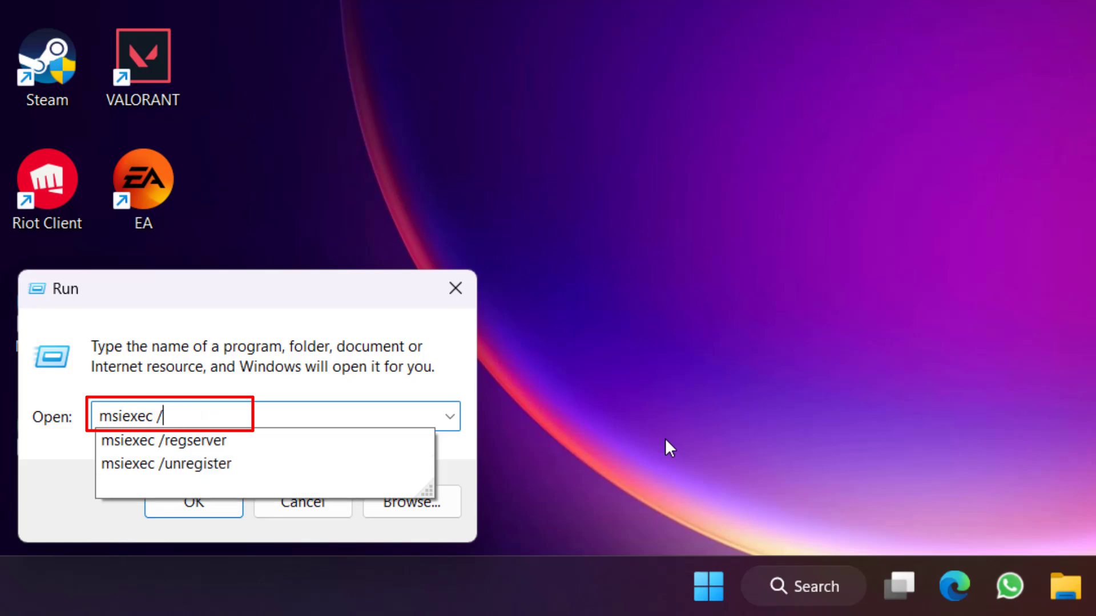
pyautogui.press('Down')
pyautogui.press('Down')
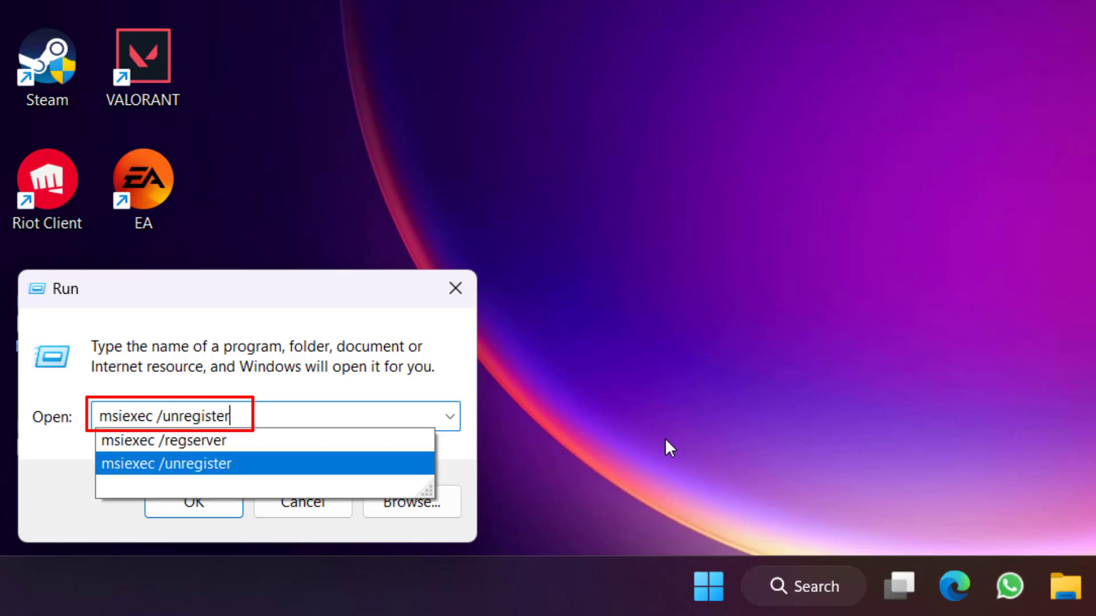
pyautogui.press('Return')
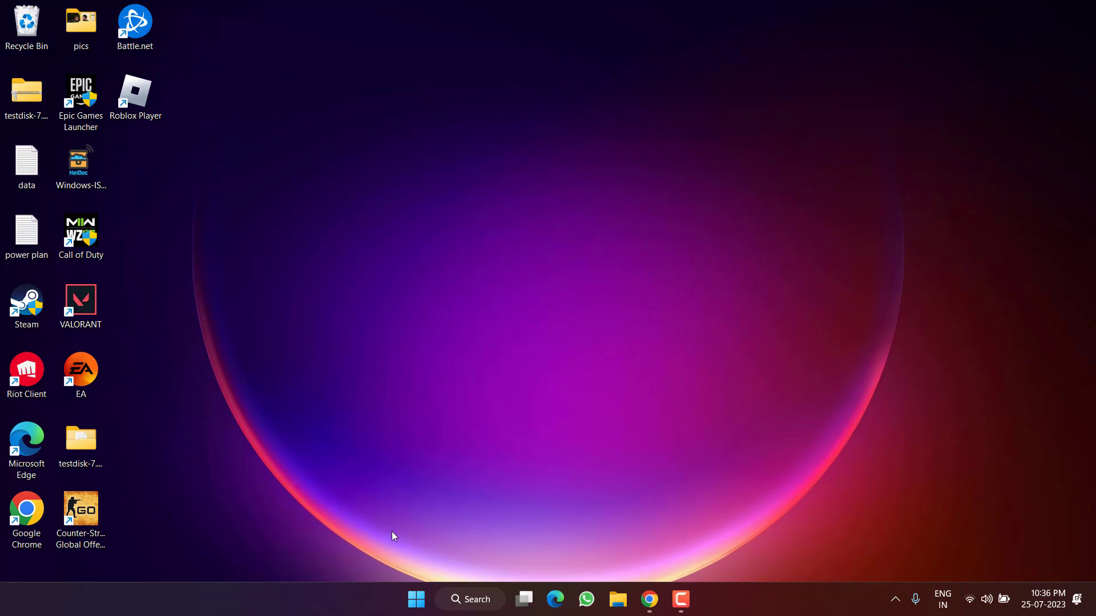
# - Run msiexec /regserver from the Run dialog to re-register Windows Installer
pyautogui.rightClick(416, 600)
pyautogui.moveTo(402, 544)
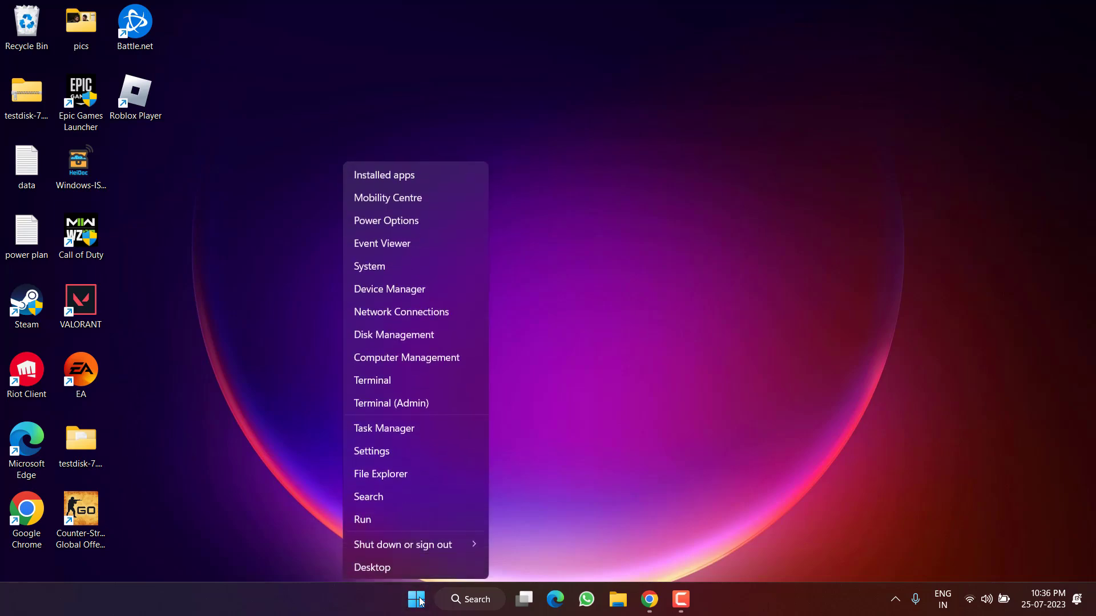
pyautogui.click(369, 525)
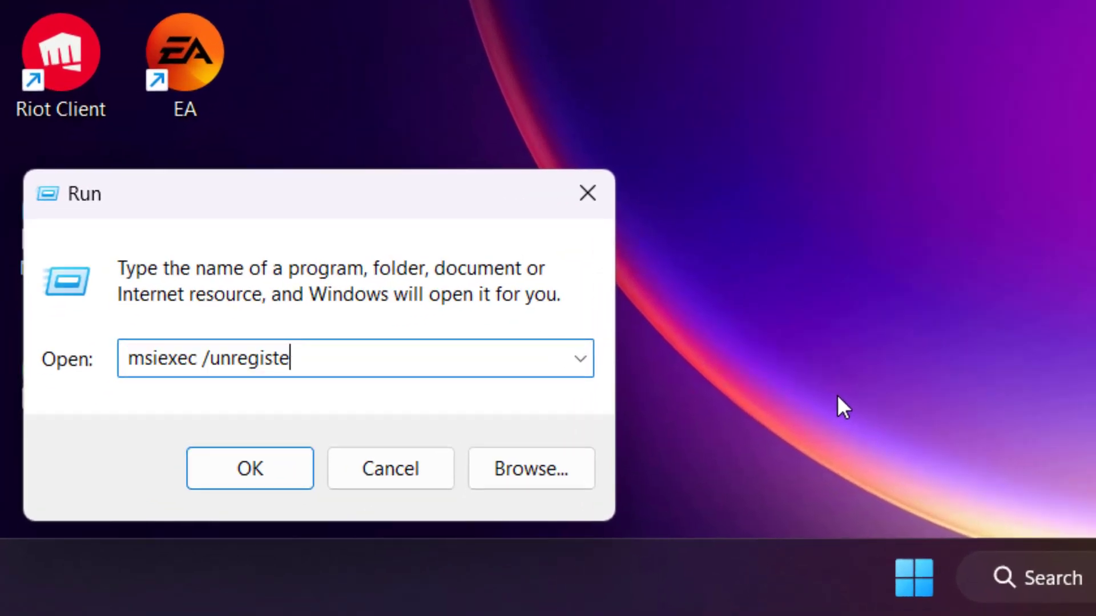
pyautogui.write('msiexec /unregiste')
pyautogui.press('BackSpace')
pyautogui.press('BackSpace')
pyautogui.press('BackSpace')
pyautogui.press('BackSpace')
pyautogui.press('BackSpace')
pyautogui.press('BackSpace')
pyautogui.press('BackSpace')
pyautogui.press('BackSpace')
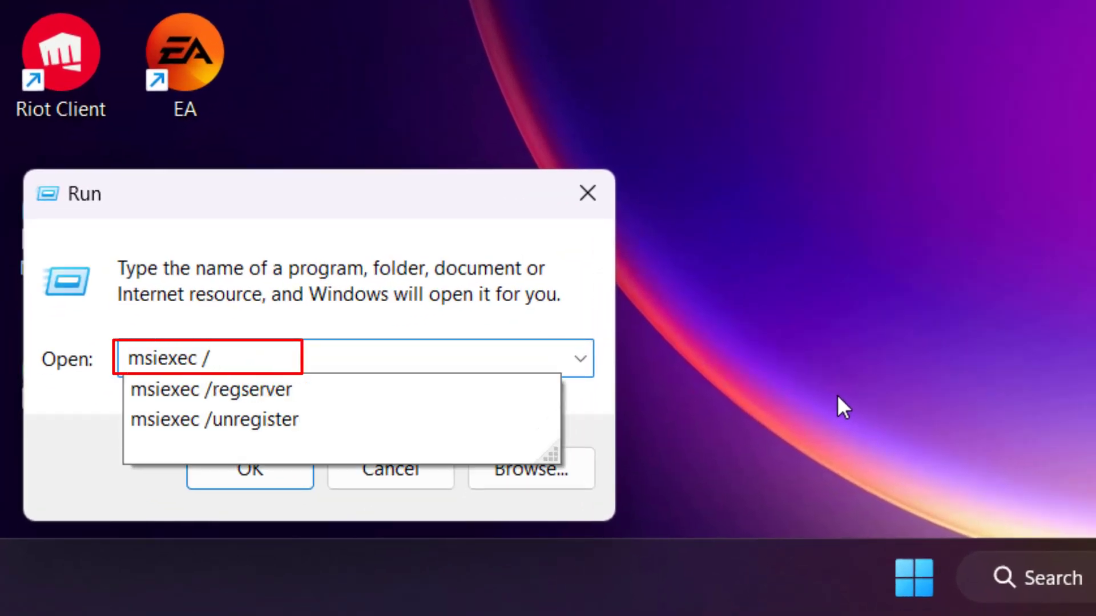
pyautogui.press('Down')
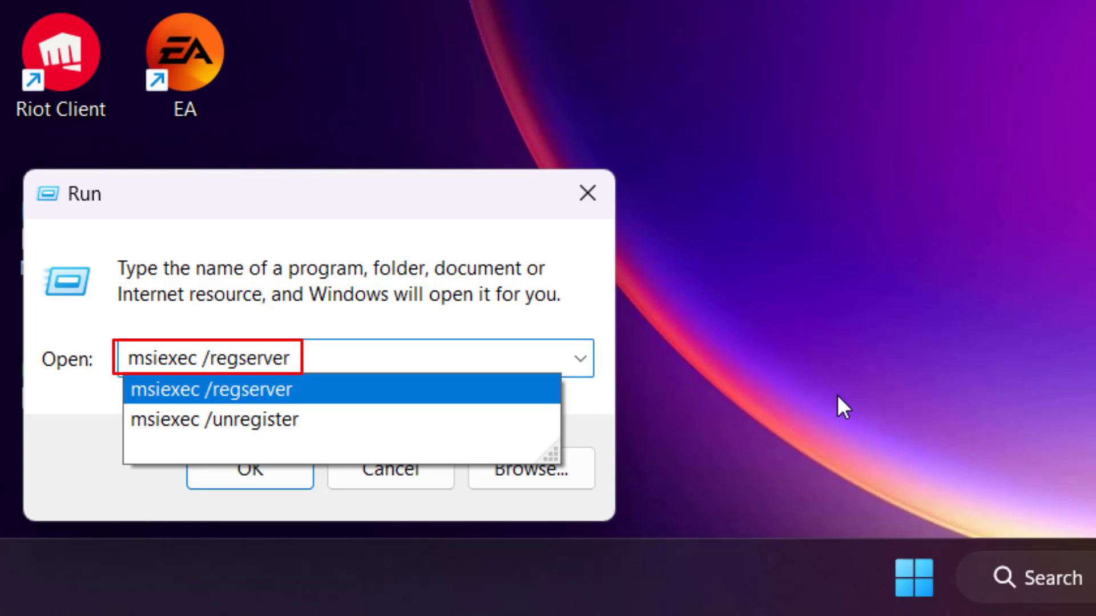
pyautogui.press('Return')
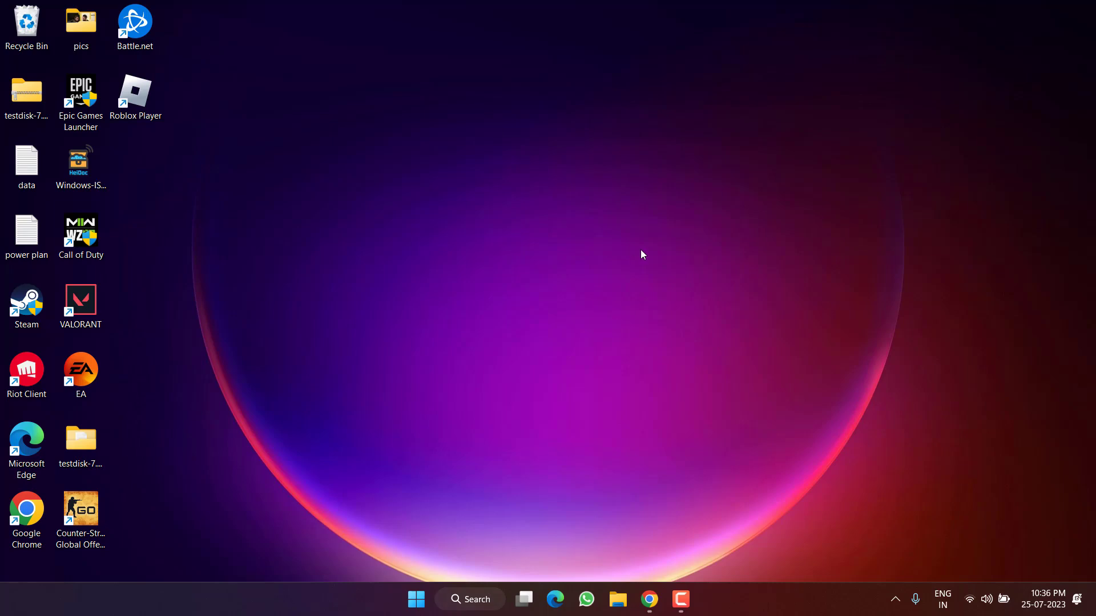
# - Download VC_redist.x64 from the Microsoft Learn redistributable page to the Desktop
pyautogui.click(649, 598)
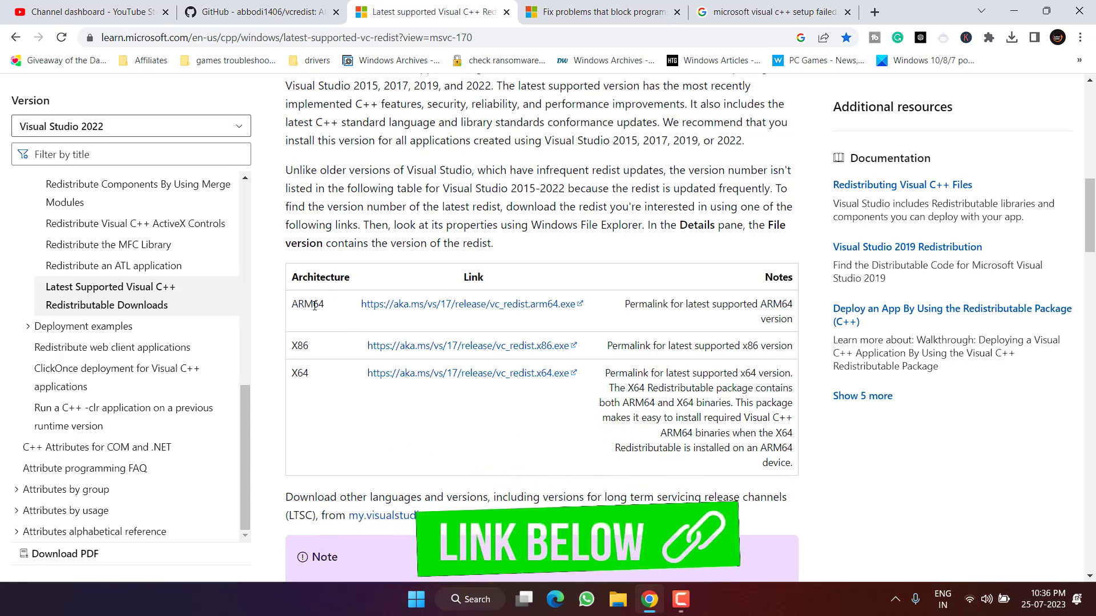
pyautogui.moveTo(360, 346); pyautogui.dragTo(569, 346)
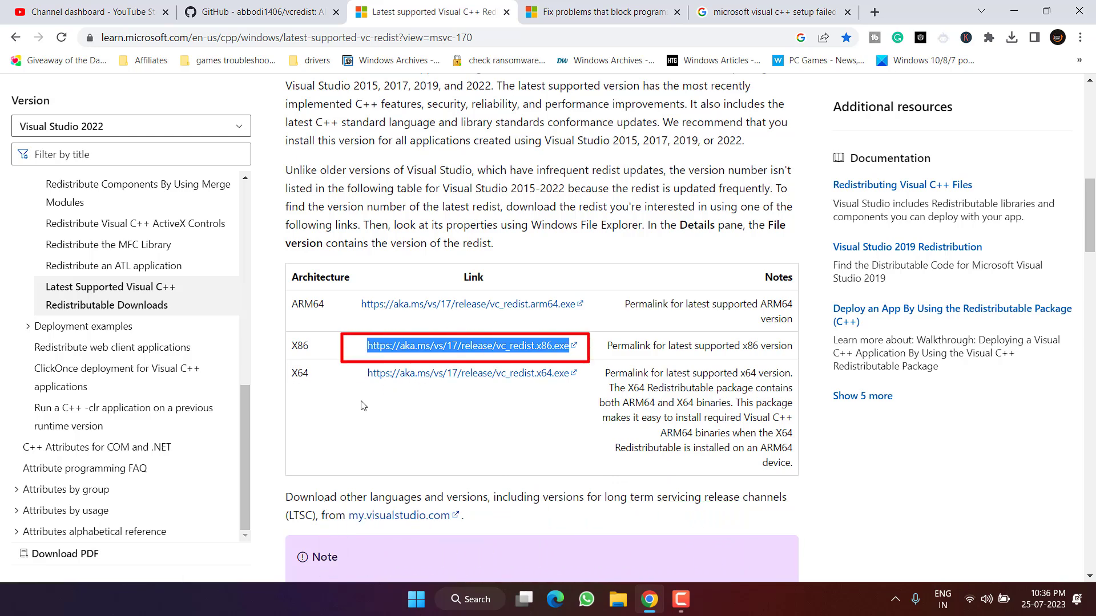
pyautogui.moveTo(356, 374); pyautogui.dragTo(572, 373)
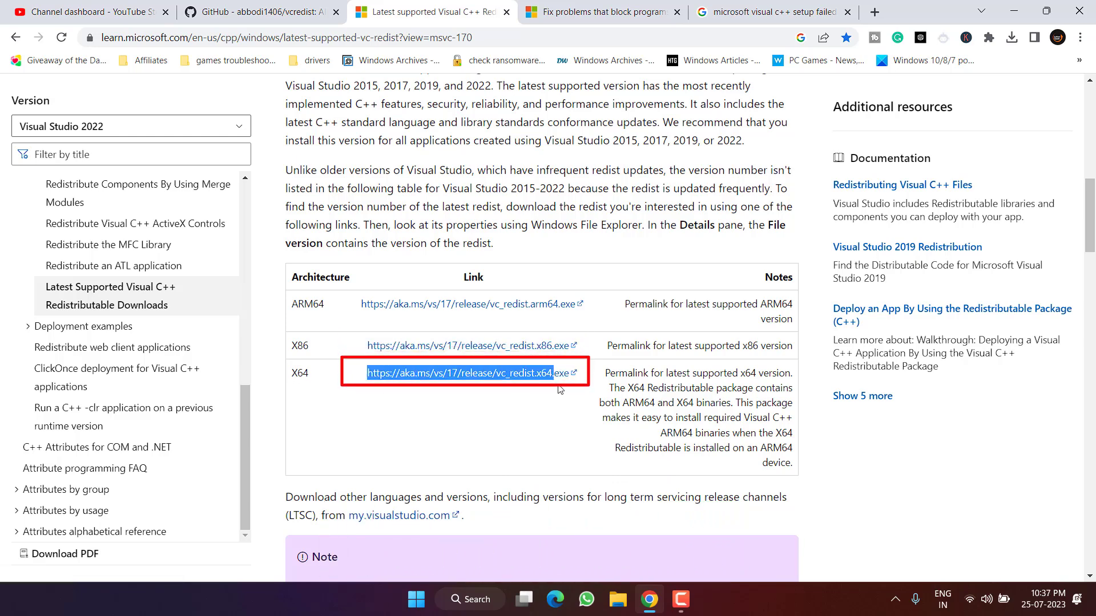
pyautogui.click(467, 374)
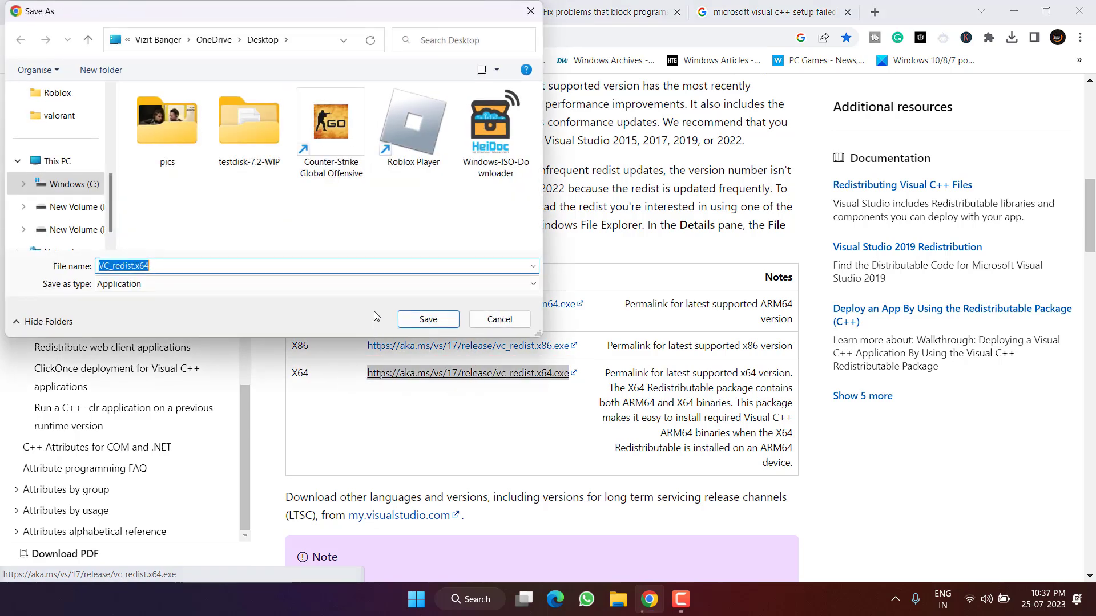
pyautogui.click(59, 138)
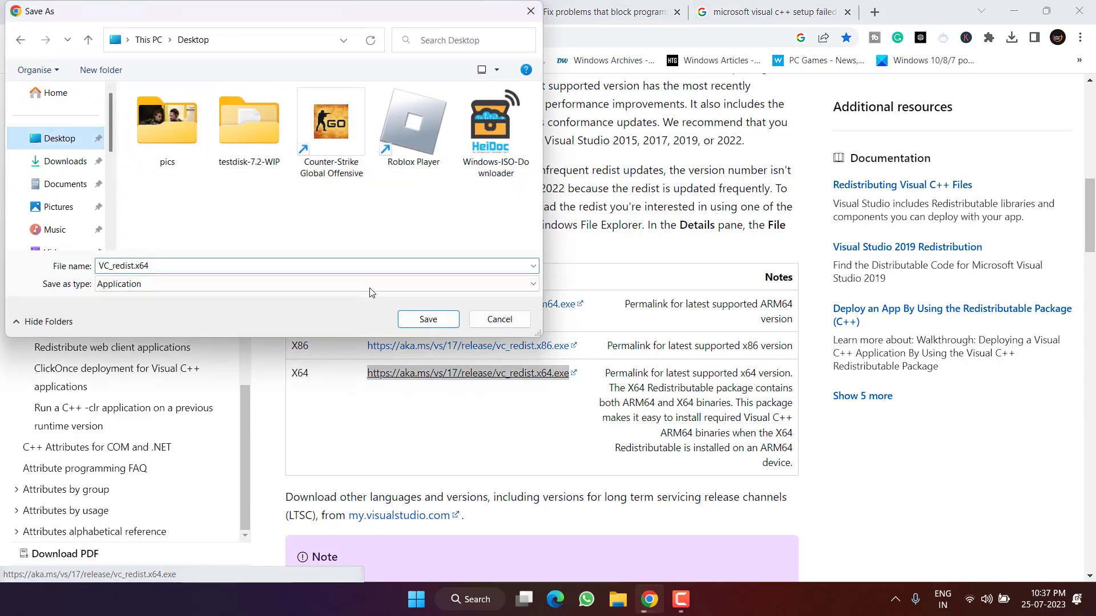
pyautogui.click(428, 319)
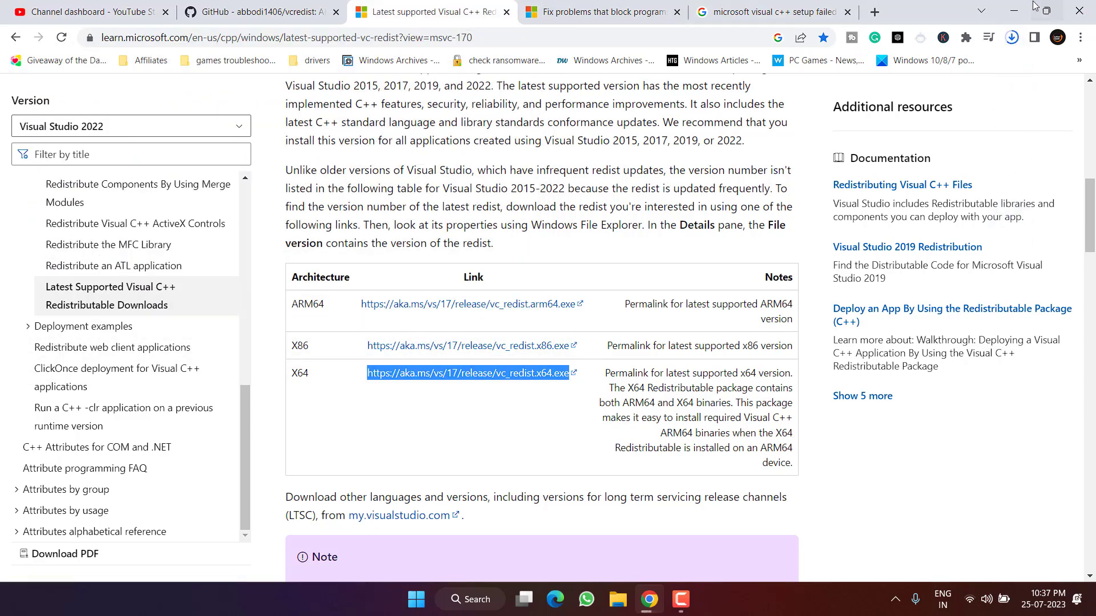
pyautogui.click(1012, 37)
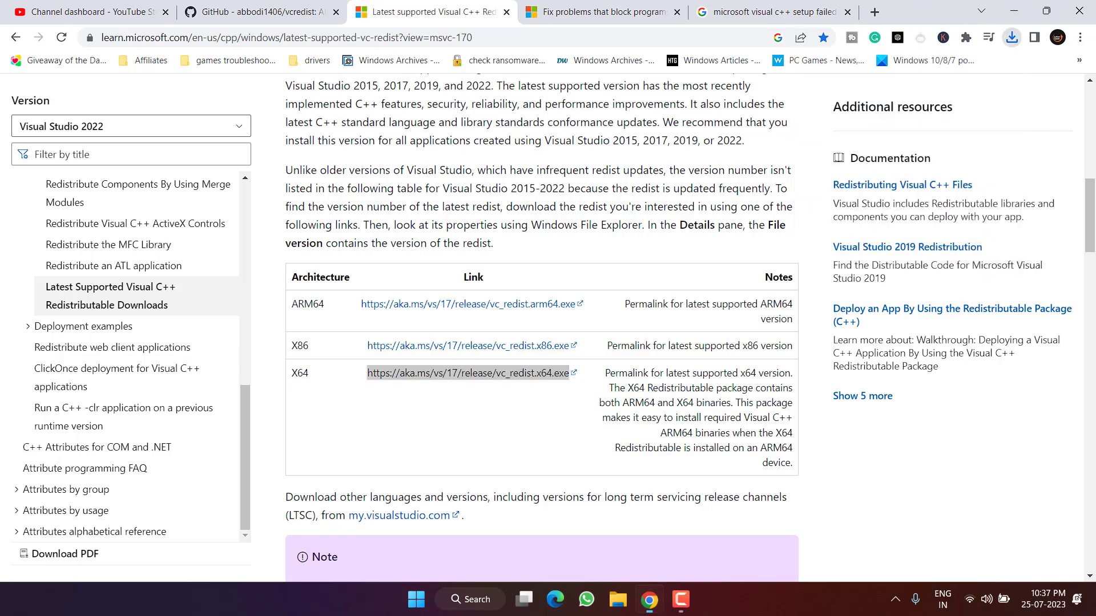
pyautogui.click(1014, 11)
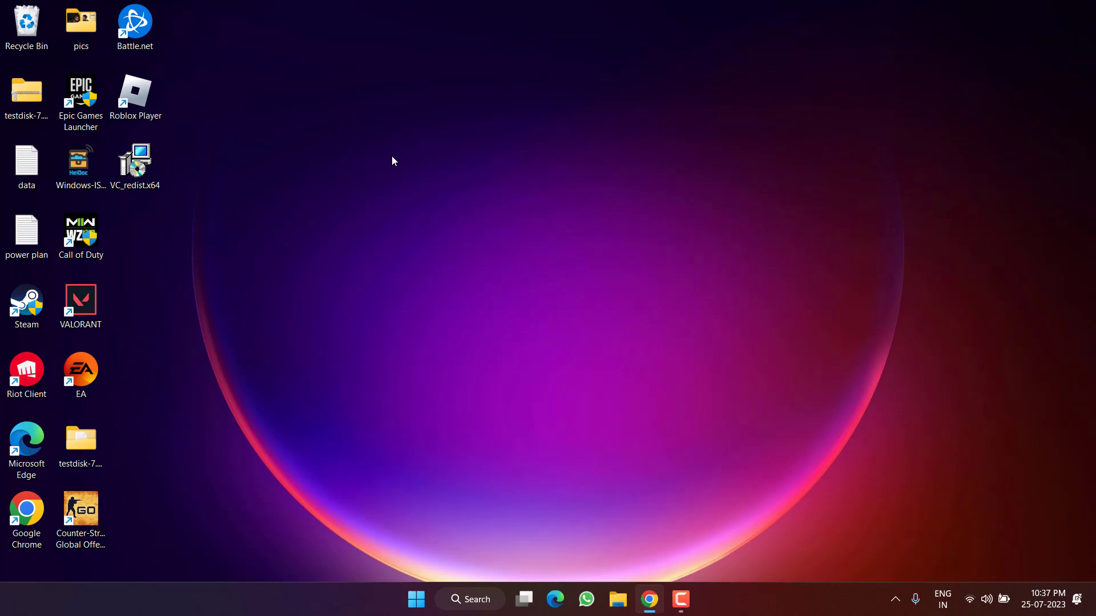
# - Open the %temp% folder in File Explorer via the Run dialog
pyautogui.rightClick(416, 599)
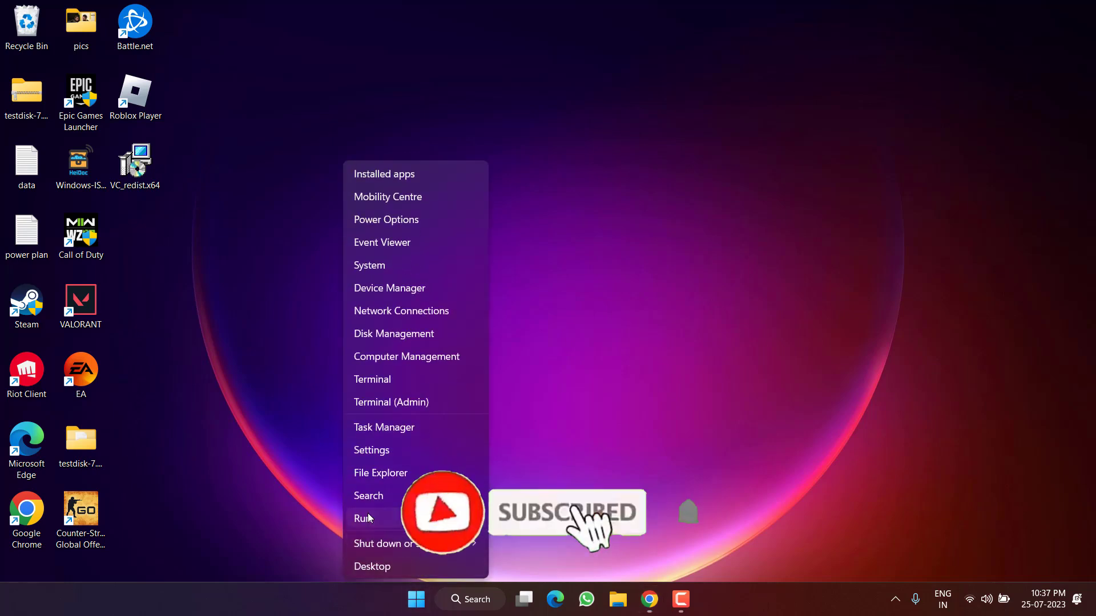
pyautogui.click(364, 518)
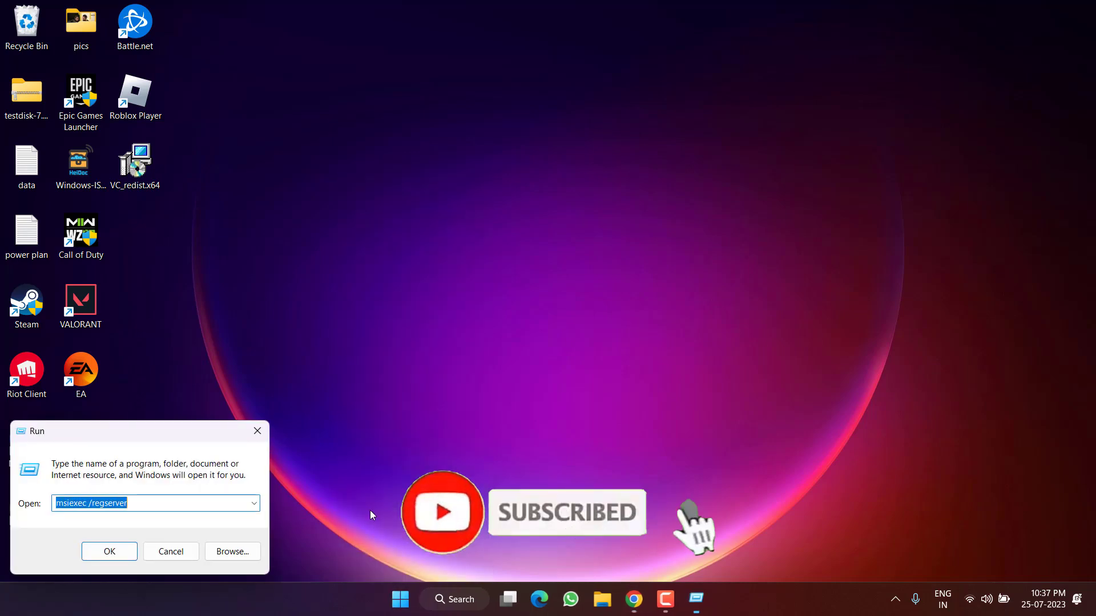
pyautogui.write('%temp%')
pyautogui.press('Down')
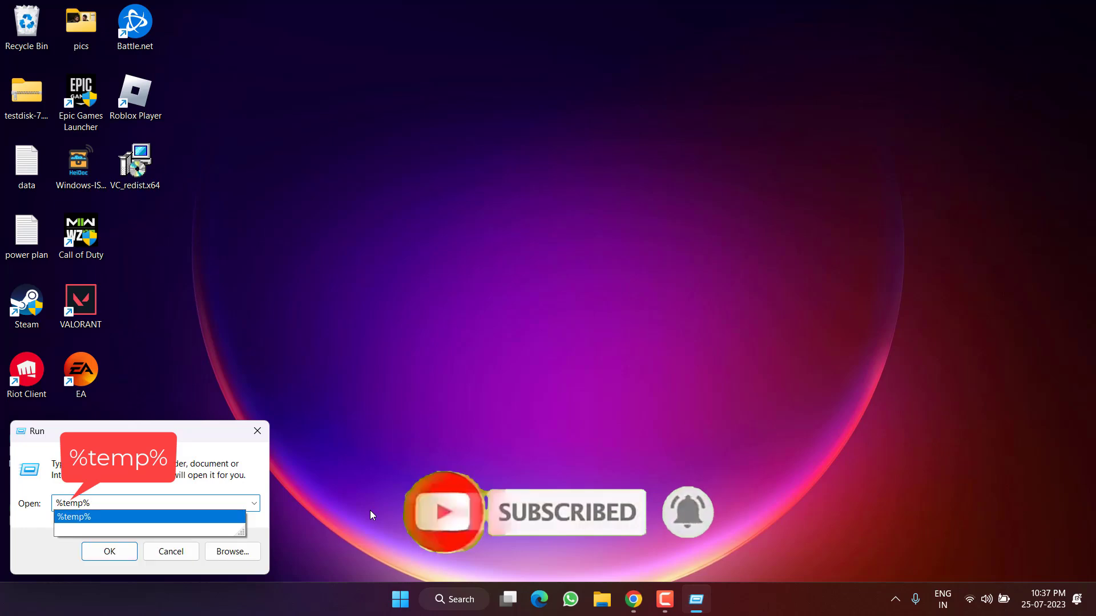
pyautogui.press('Return')
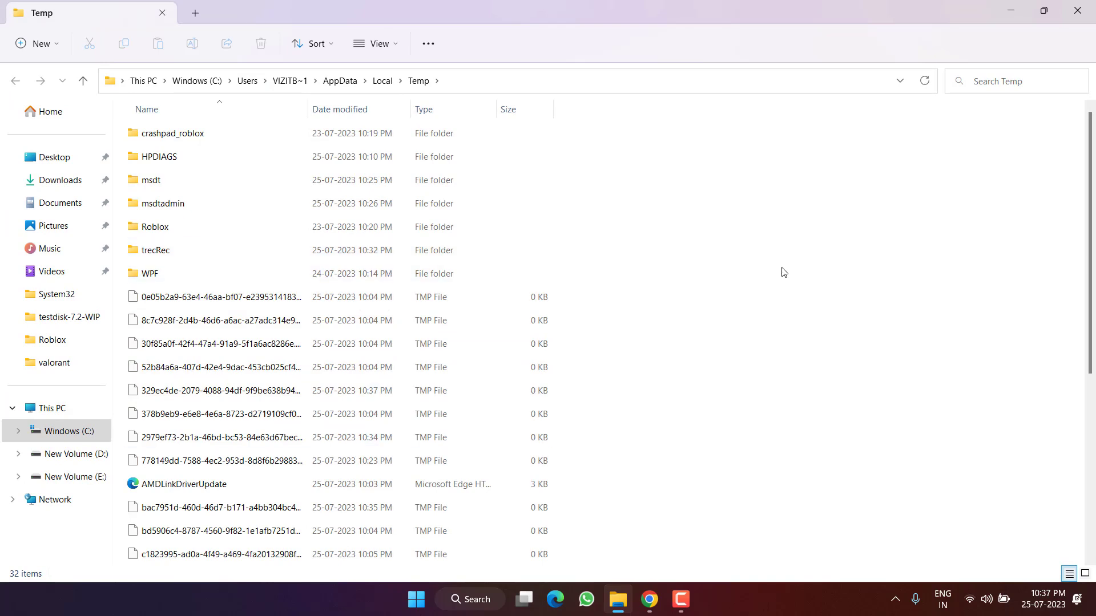
# - Delete everything in Temp, skipping protected and in-use items for all, then close Explorer
pyautogui.hotkey('ctrl', 'a')
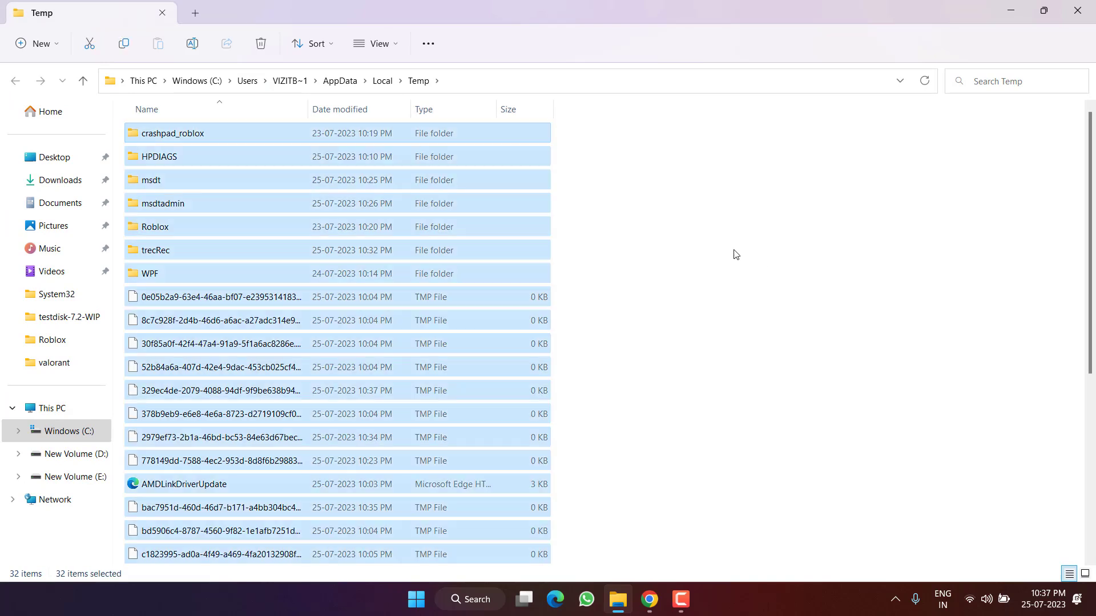
pyautogui.rightClick(502, 234)
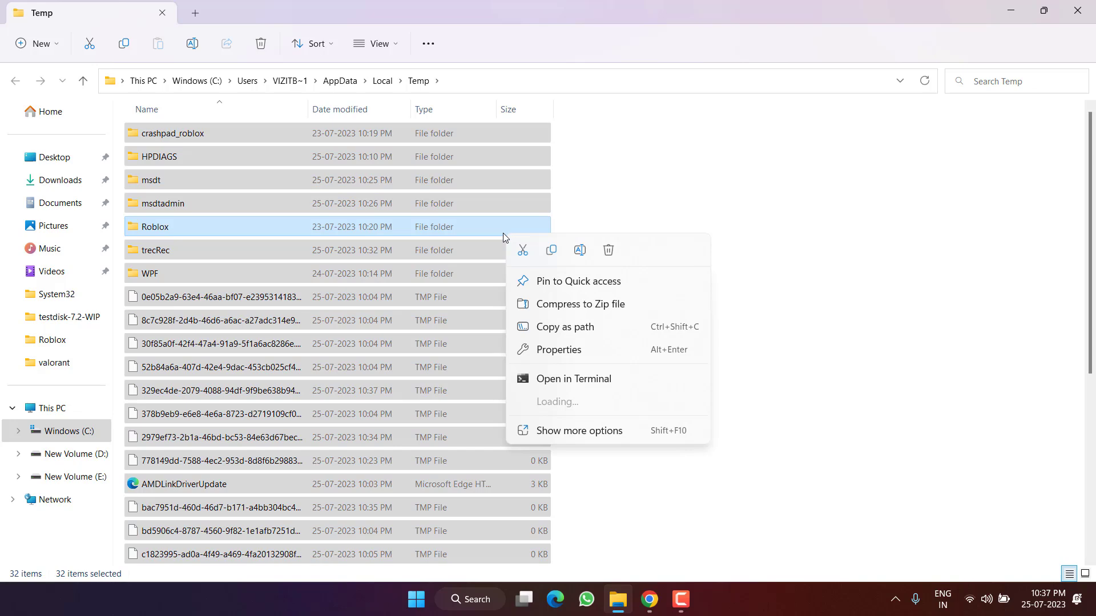
pyautogui.click(608, 250)
pyautogui.click(166, 238)
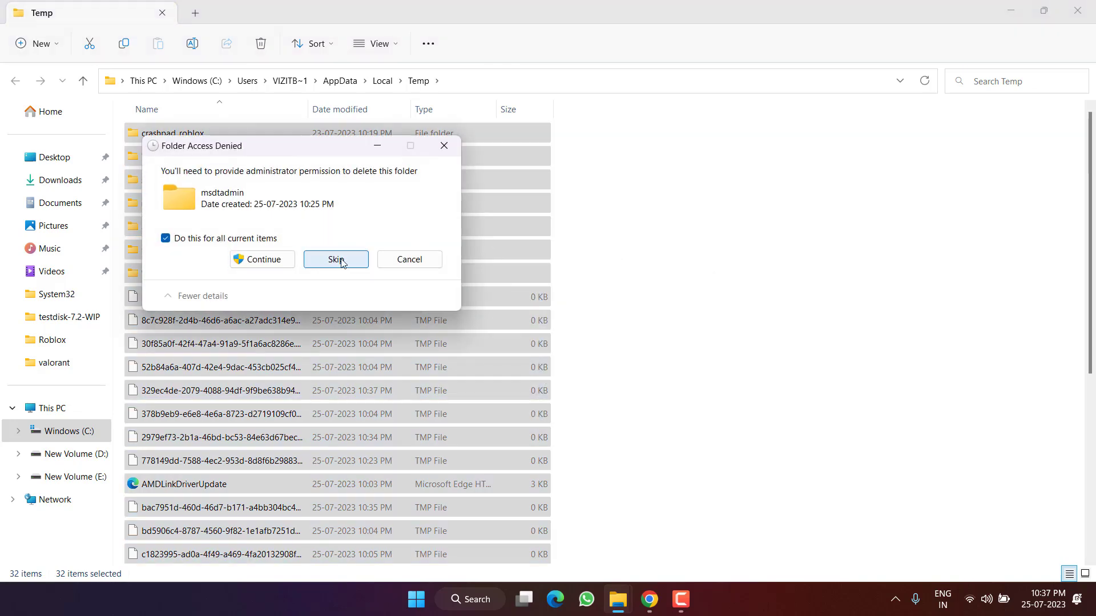
pyautogui.click(336, 260)
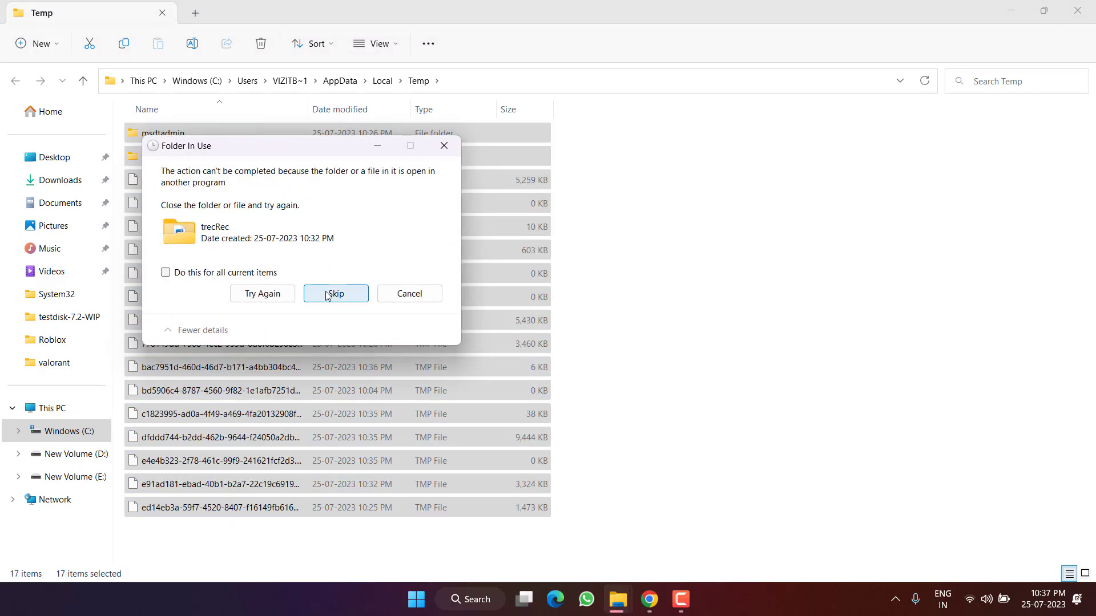
pyautogui.click(257, 275)
pyautogui.click(333, 293)
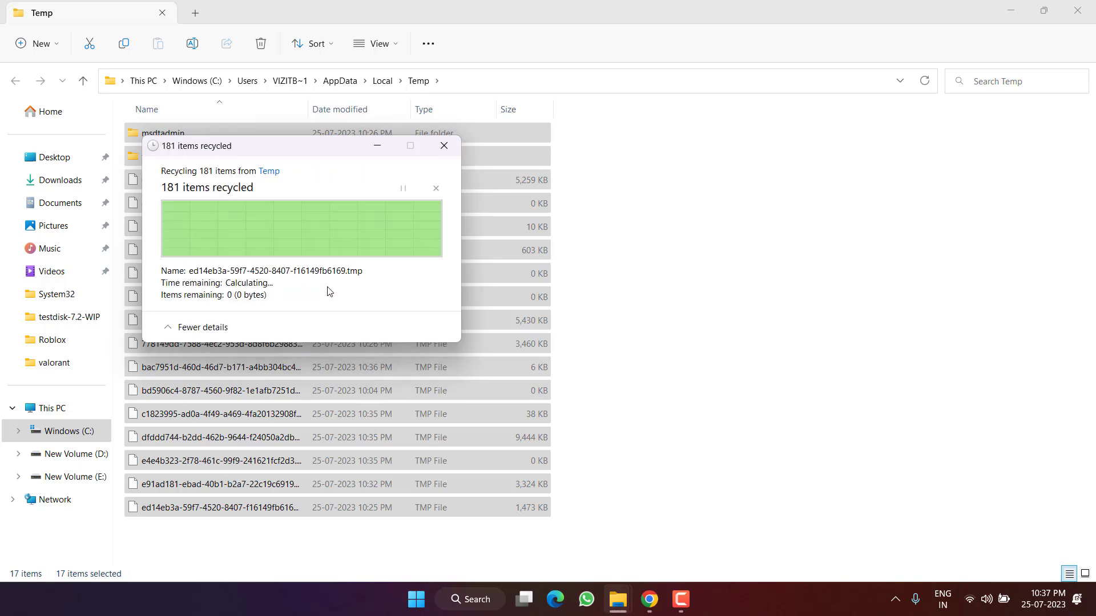
pyautogui.click(736, 269)
pyautogui.click(1078, 10)
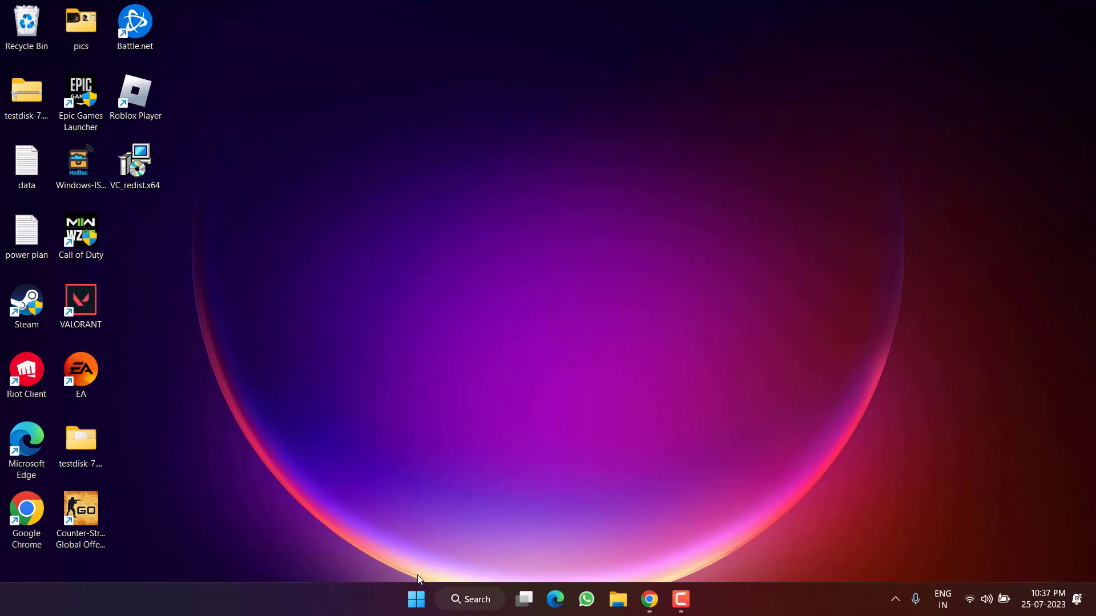
pyautogui.rightClick(417, 599)
pyautogui.click(363, 523)
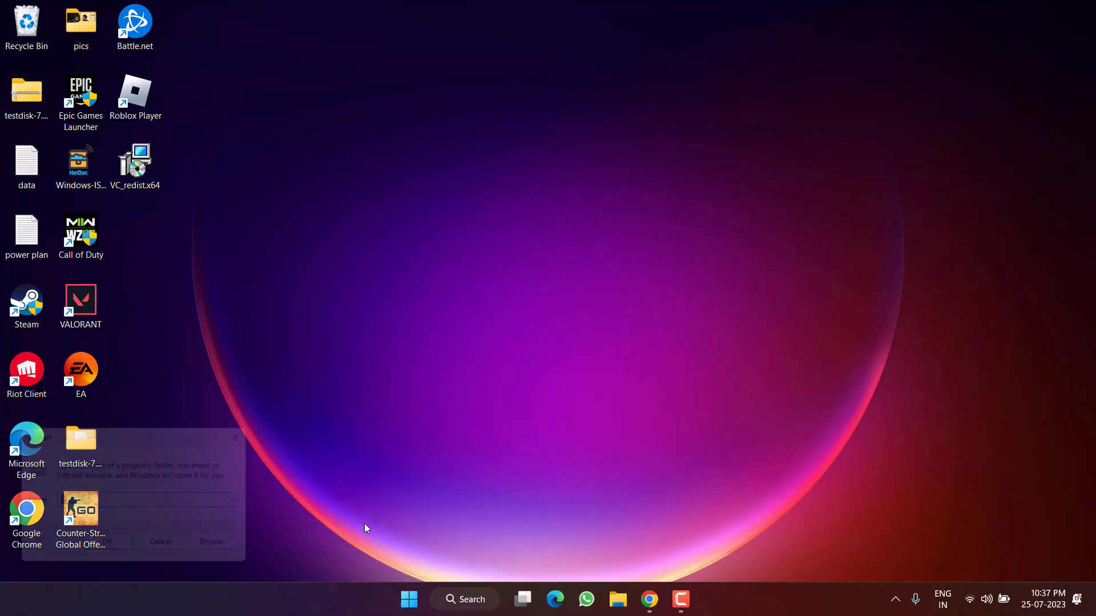
pyautogui.write('msconfig')
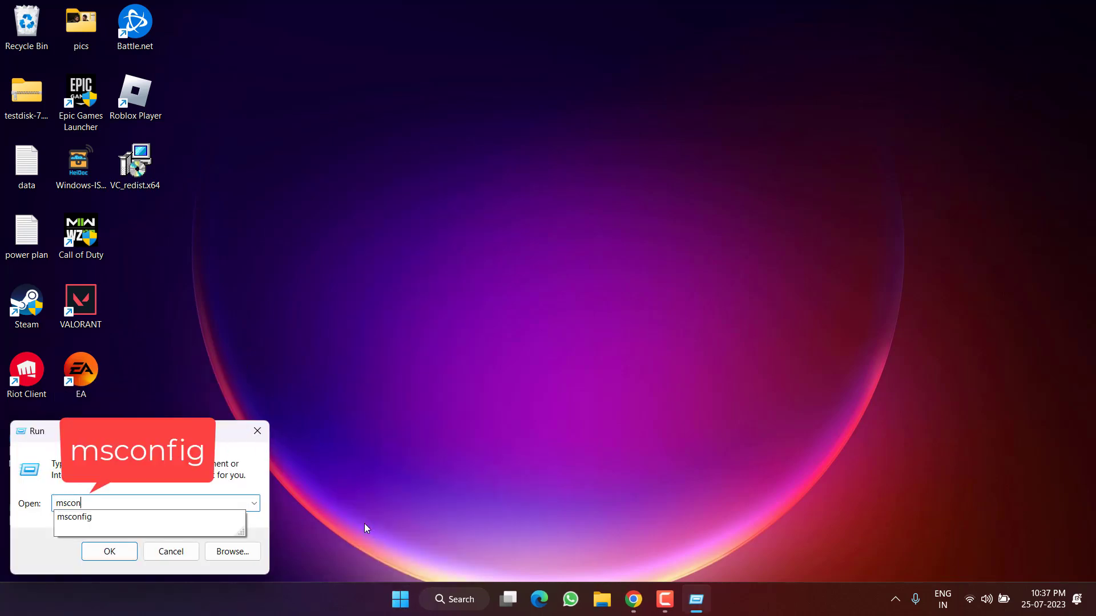
pyautogui.press('Return')
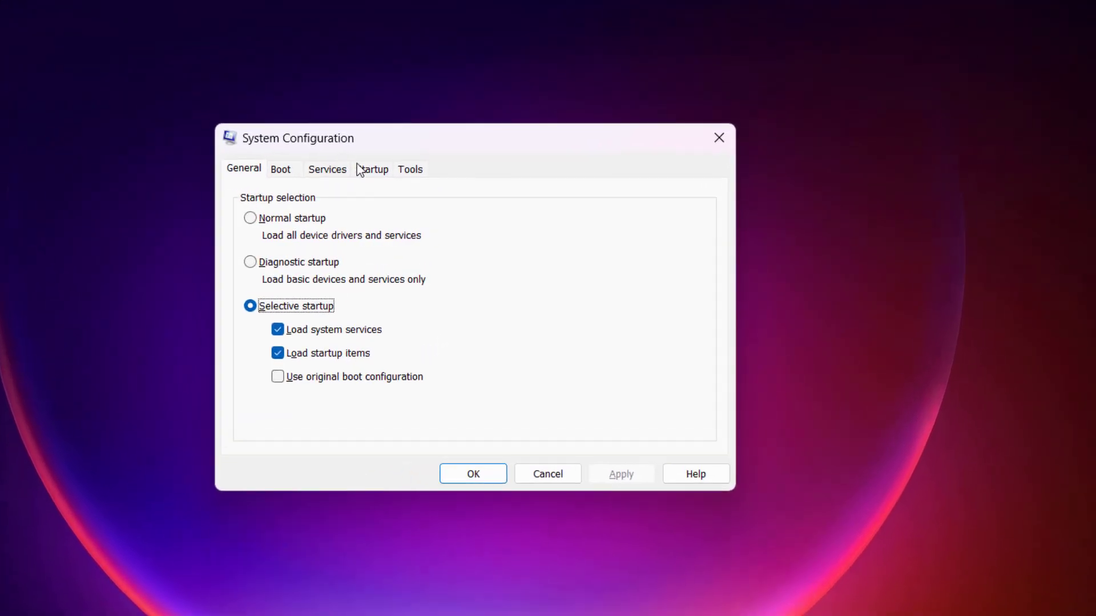
pyautogui.click(426, 186)
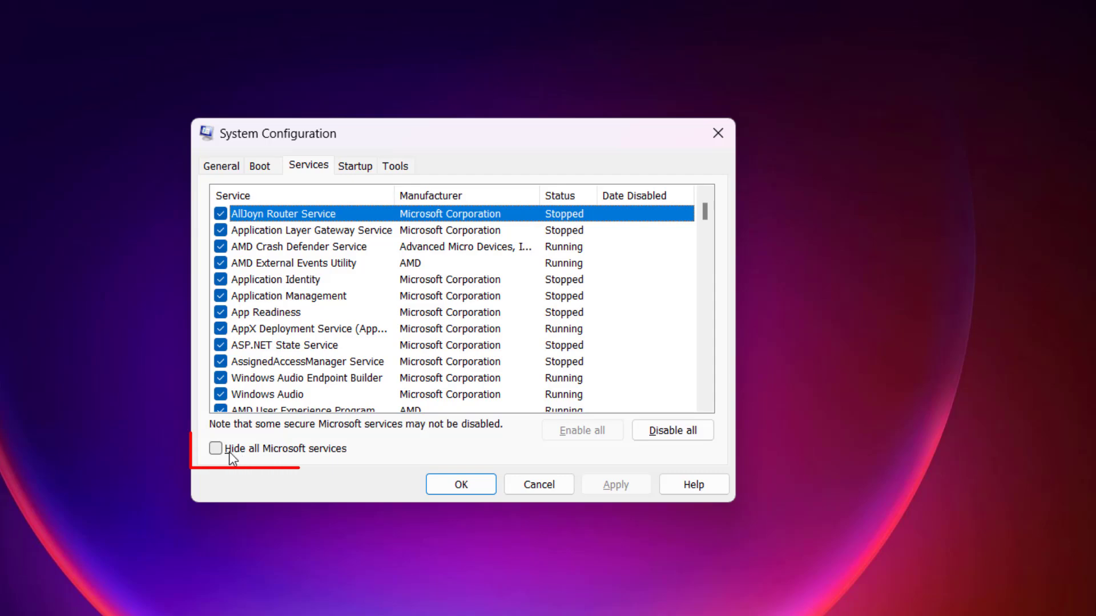
pyautogui.click(274, 450)
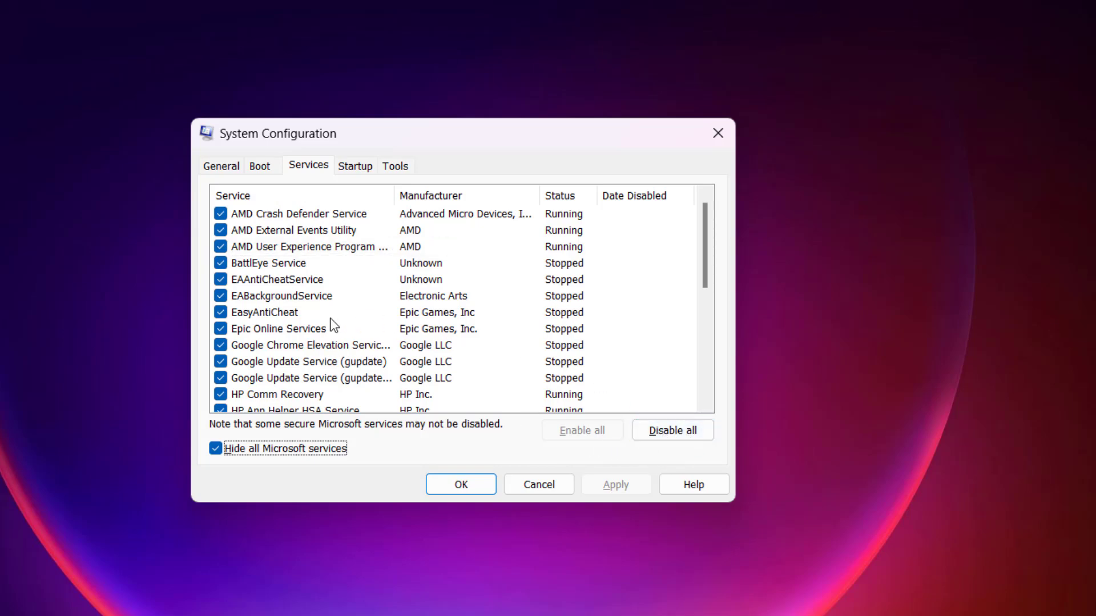
pyautogui.click(672, 431)
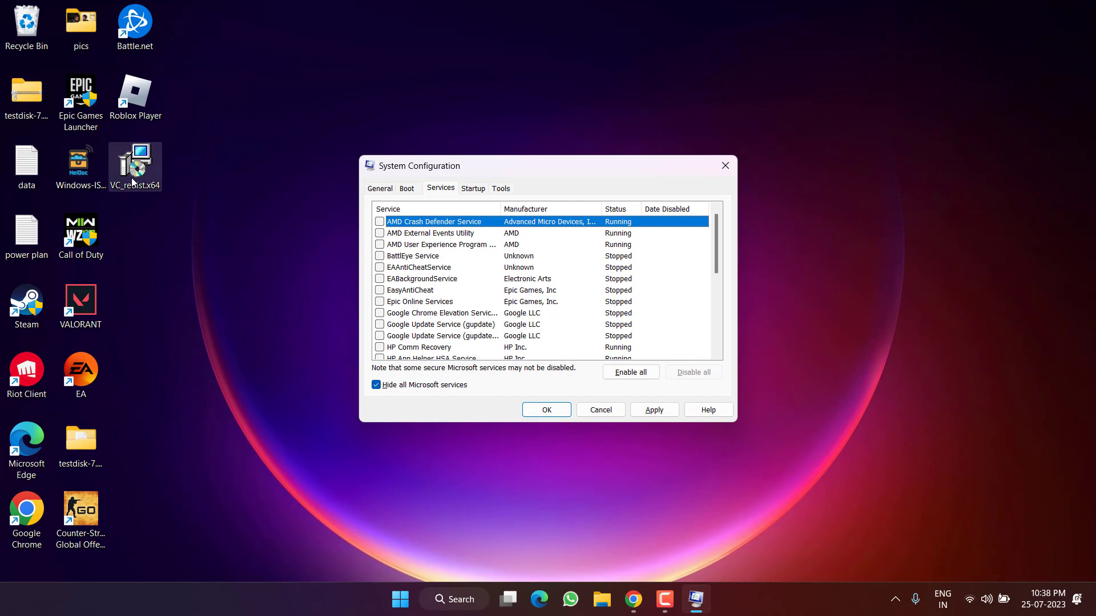
pyautogui.click(134, 167)
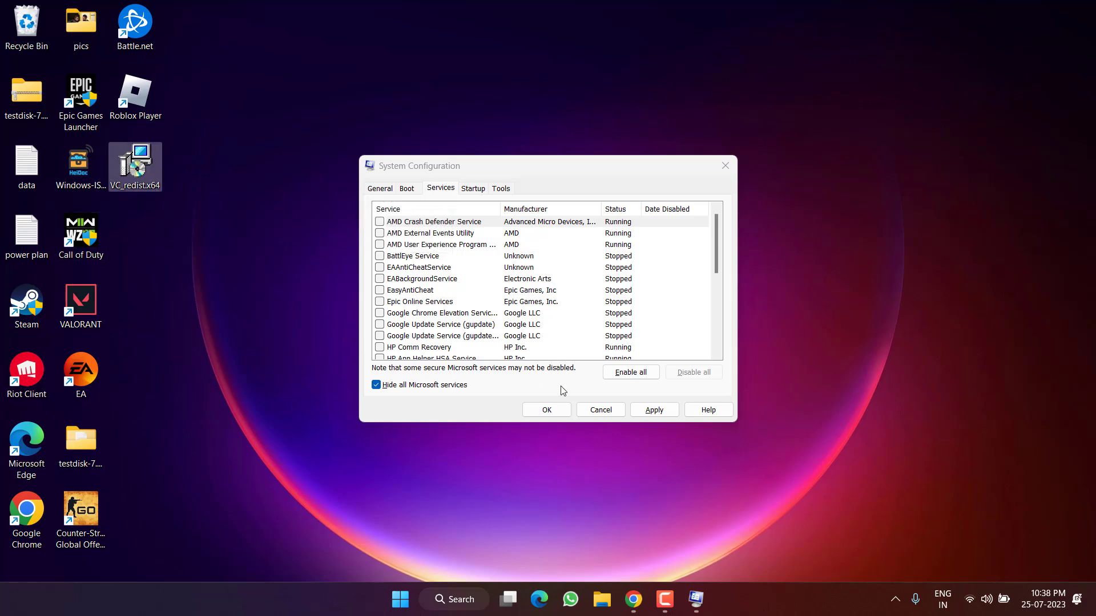
pyautogui.click(601, 410)
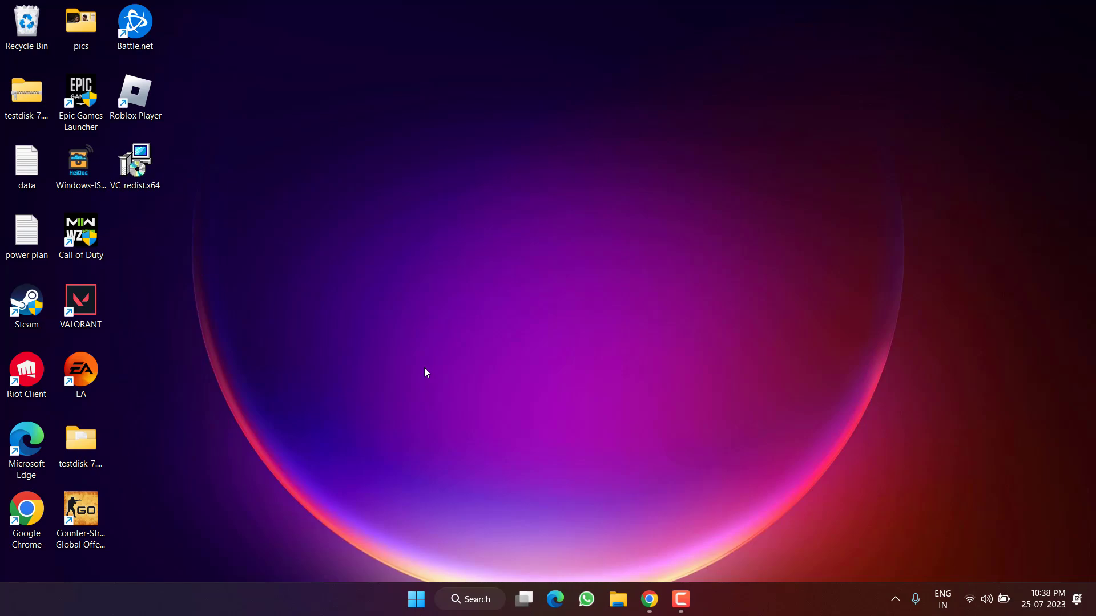
# - Download the Program Install and Uninstall troubleshooter from the Microsoft Support tab to the desktop
pyautogui.click(650, 600)
pyautogui.click(599, 11)
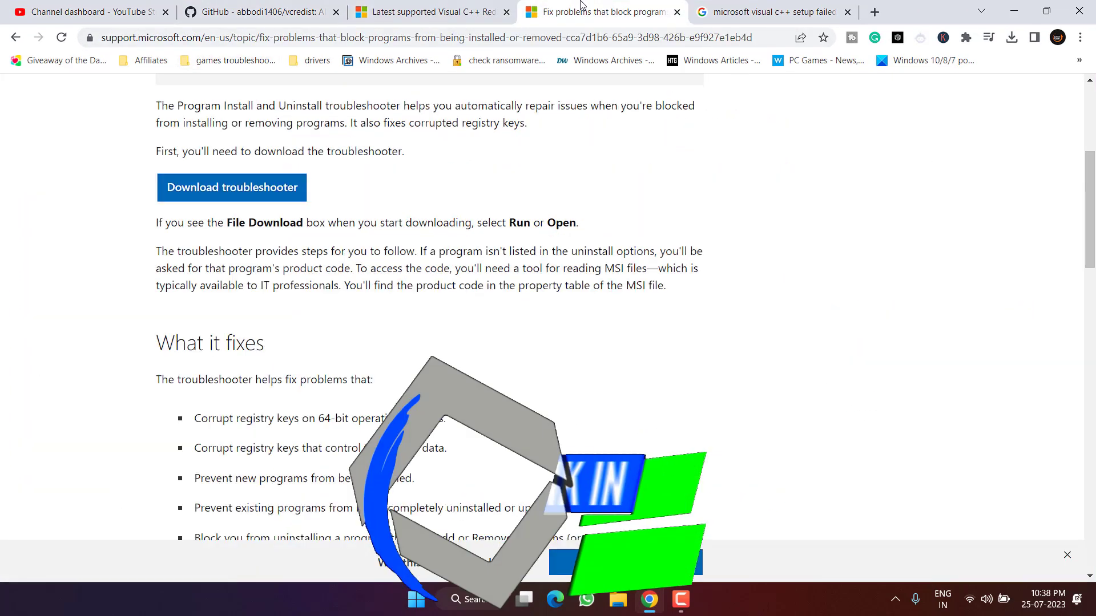
pyautogui.scroll(5, 342, 343)
pyautogui.moveTo(167, 197); pyautogui.dragTo(259, 271)
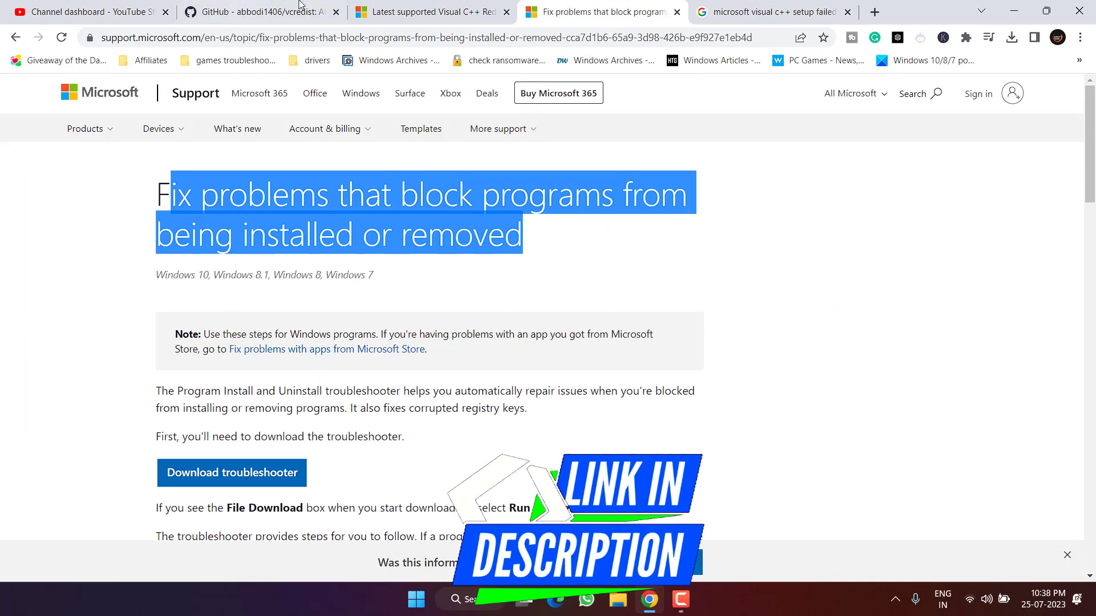
pyautogui.click(283, 291)
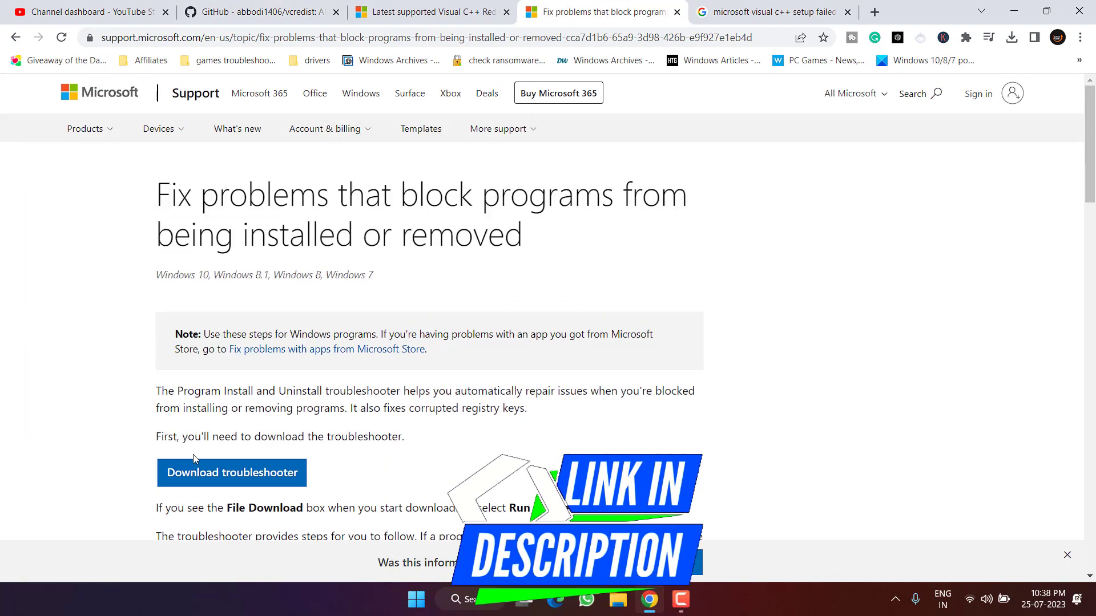
pyautogui.click(232, 473)
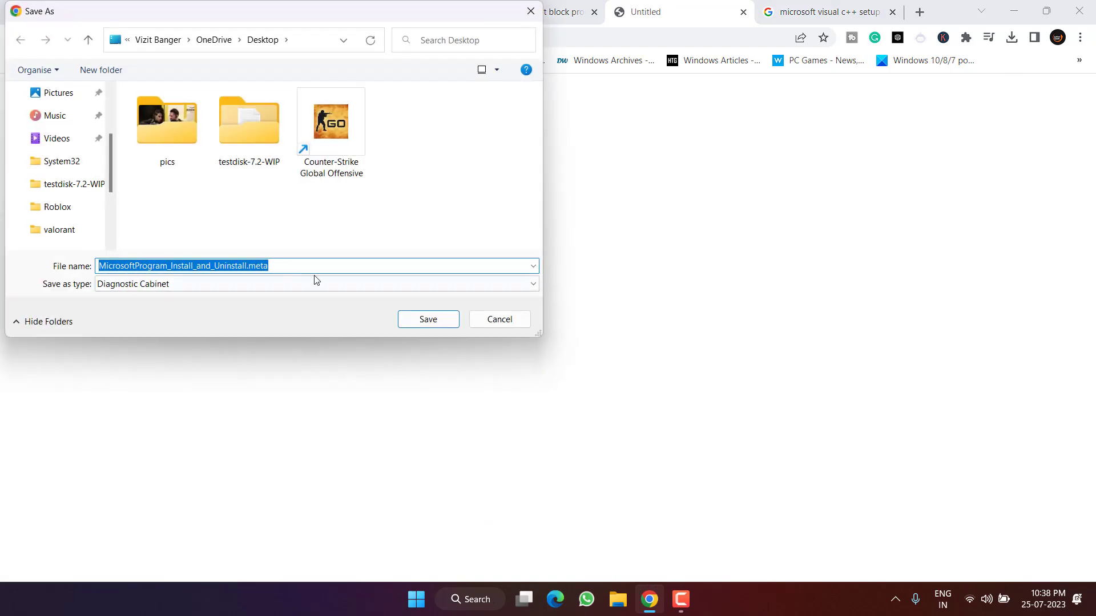
pyautogui.click(428, 319)
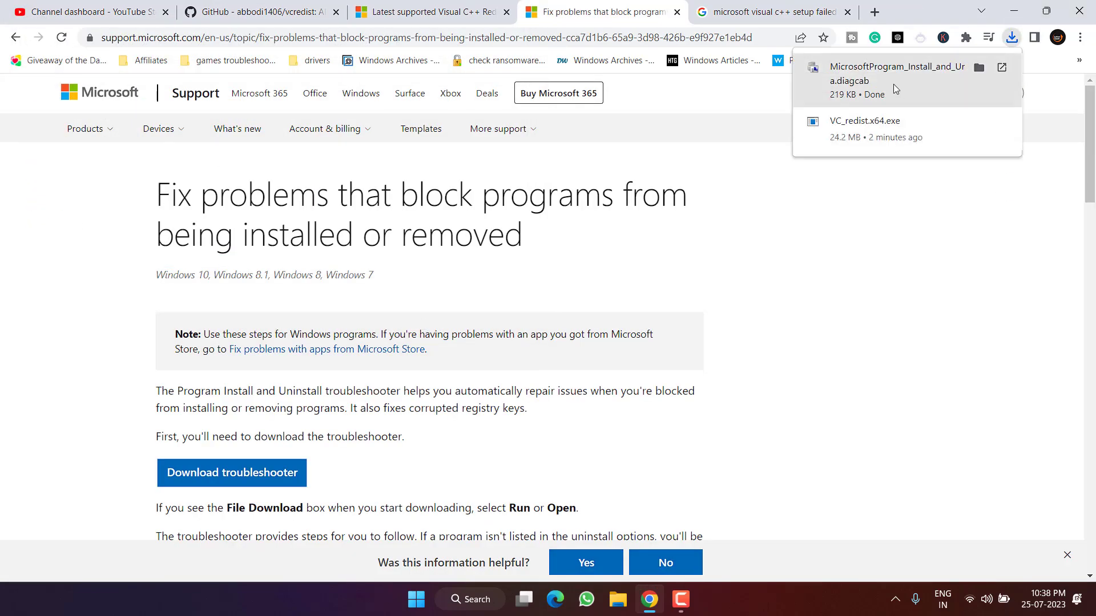
# - Launch the downloaded troubleshooter and report a problem with installing a program
pyautogui.click(905, 84)
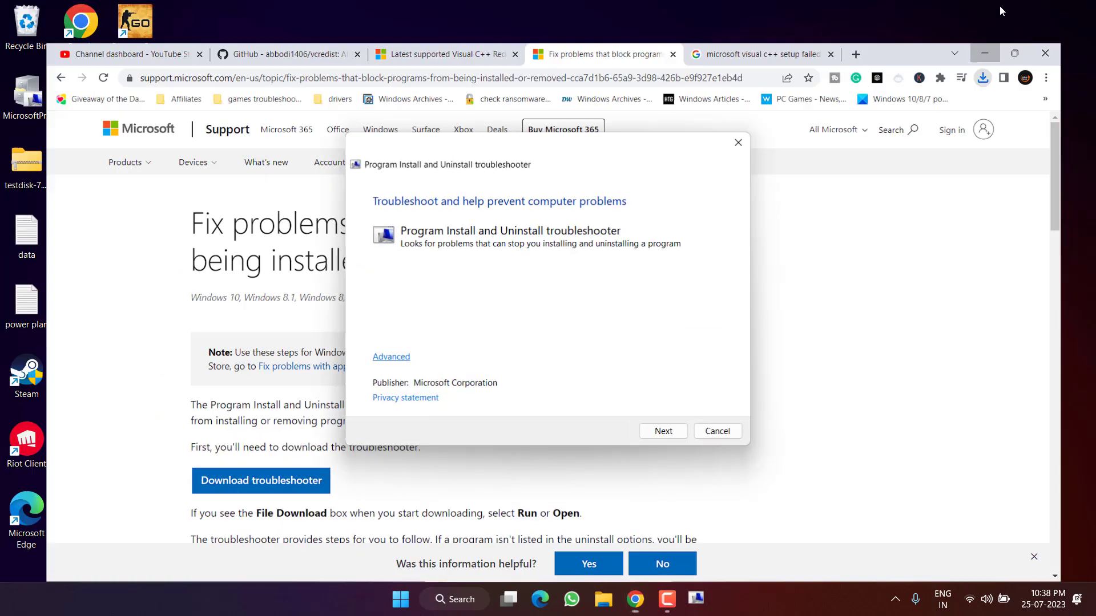
pyautogui.click(985, 53)
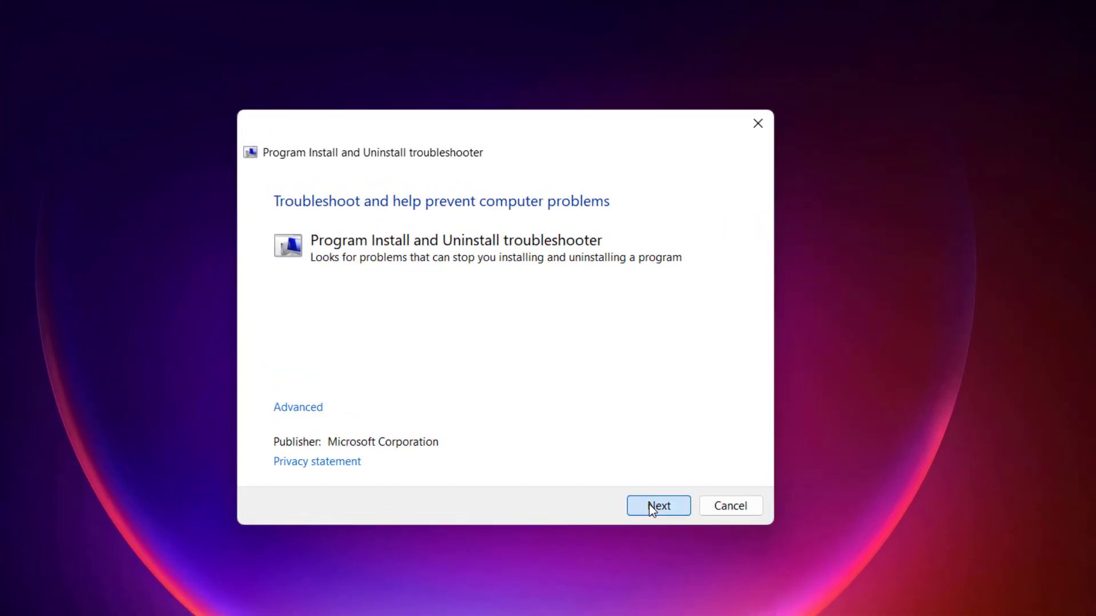
pyautogui.click(649, 505)
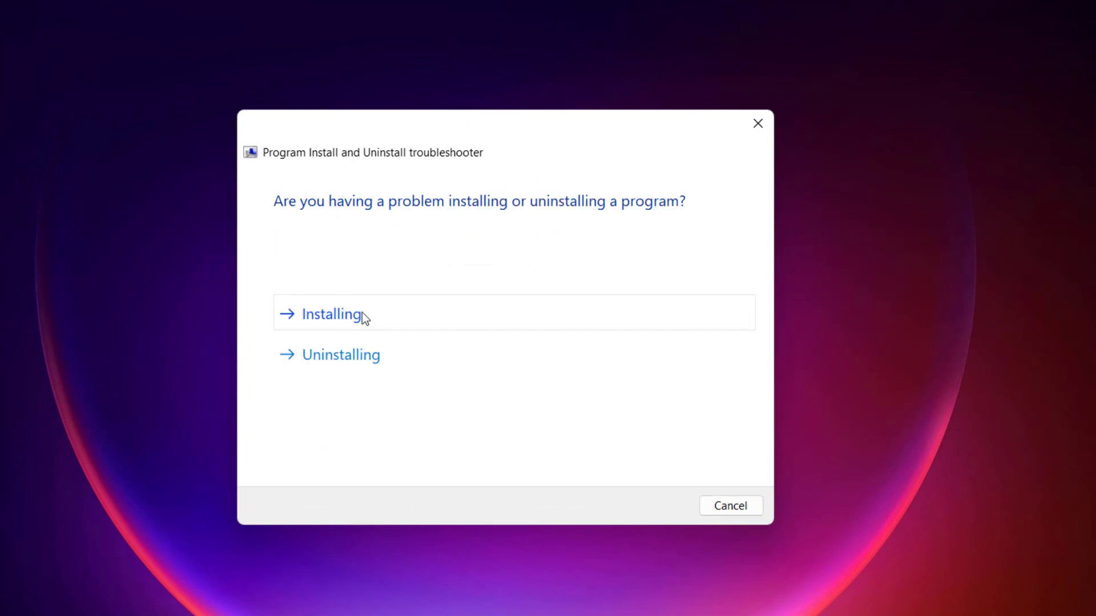
pyautogui.click(364, 316)
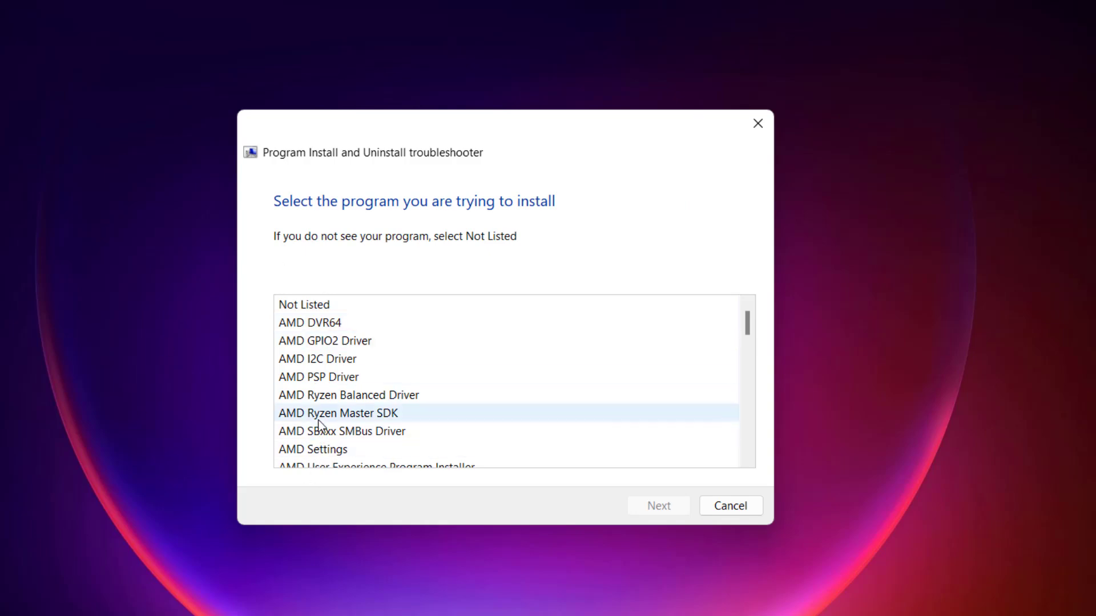
# - Select Microsoft Visual C++ 2005 Redistributable (x64) as the problem program, then cancel without uninstalling
pyautogui.click(322, 412)
pyautogui.press('m')
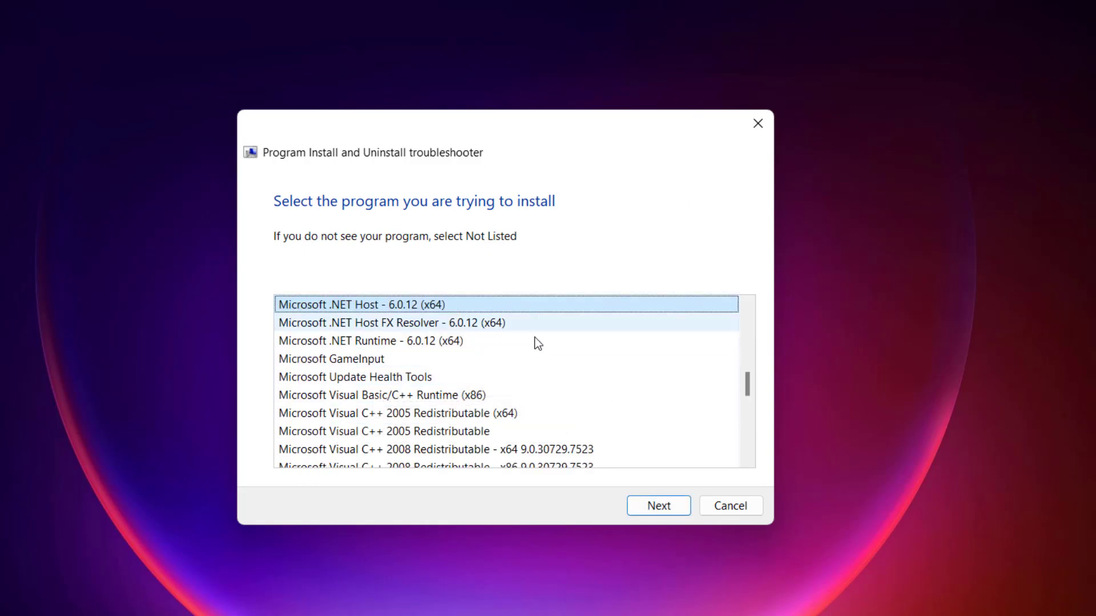
pyautogui.click(479, 415)
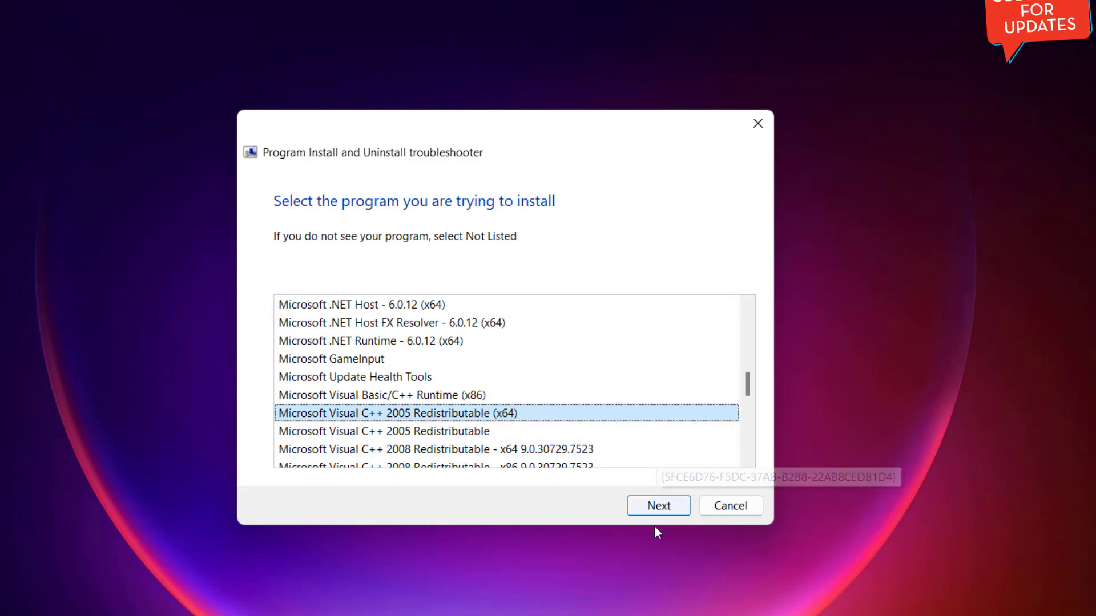
pyautogui.click(658, 505)
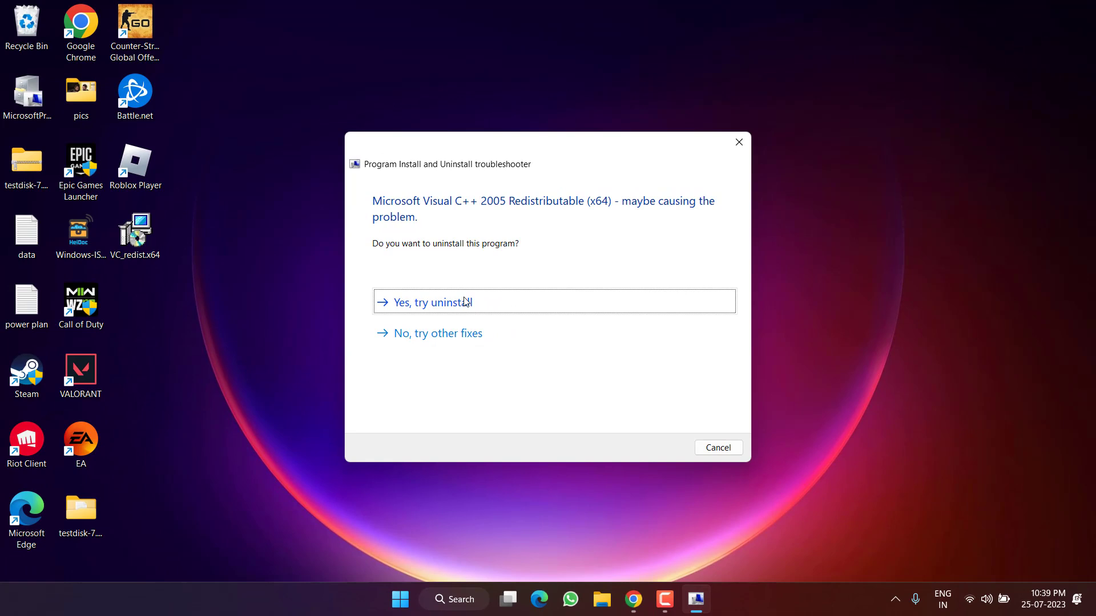
pyautogui.click(718, 448)
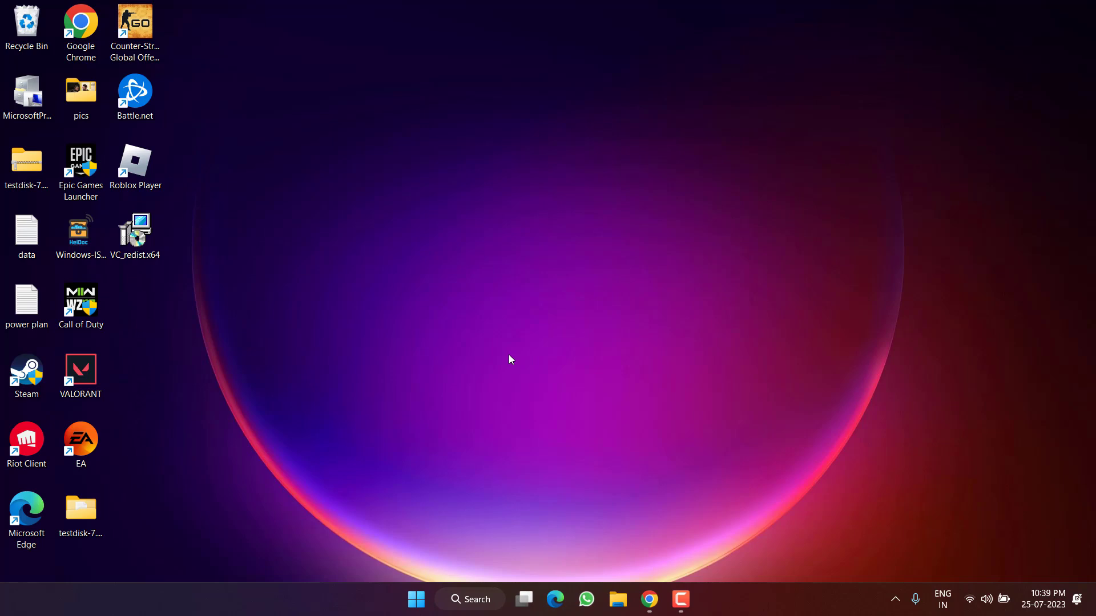
# - Run appwiz.cpl from the Run dialog to open Programs and Features
pyautogui.rightClick(417, 600)
pyautogui.click(379, 526)
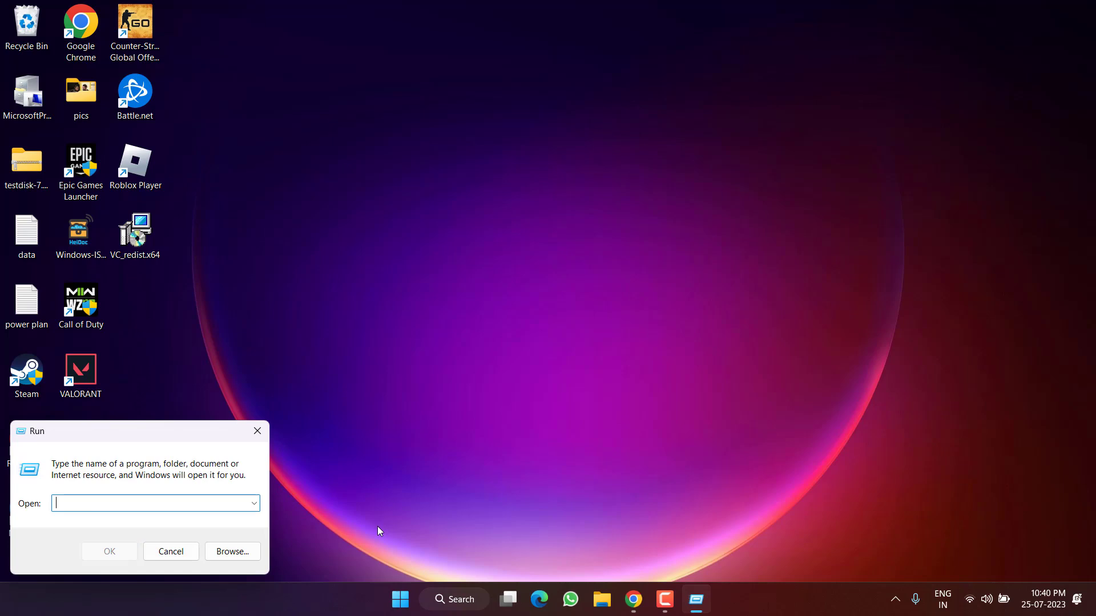
pyautogui.write('app')
pyautogui.press('Down')
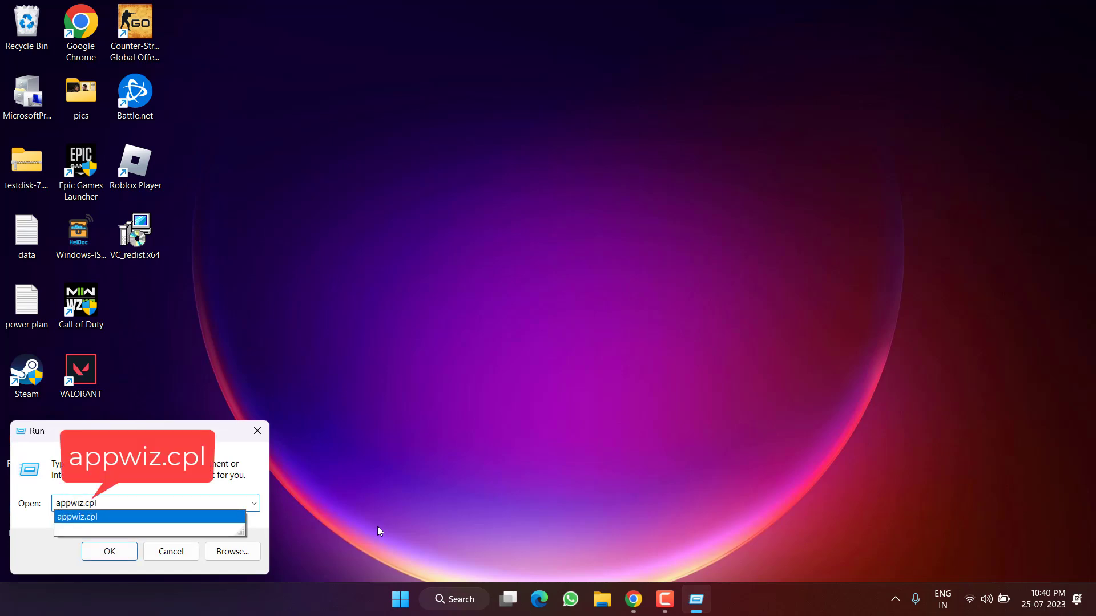
pyautogui.press('Return')
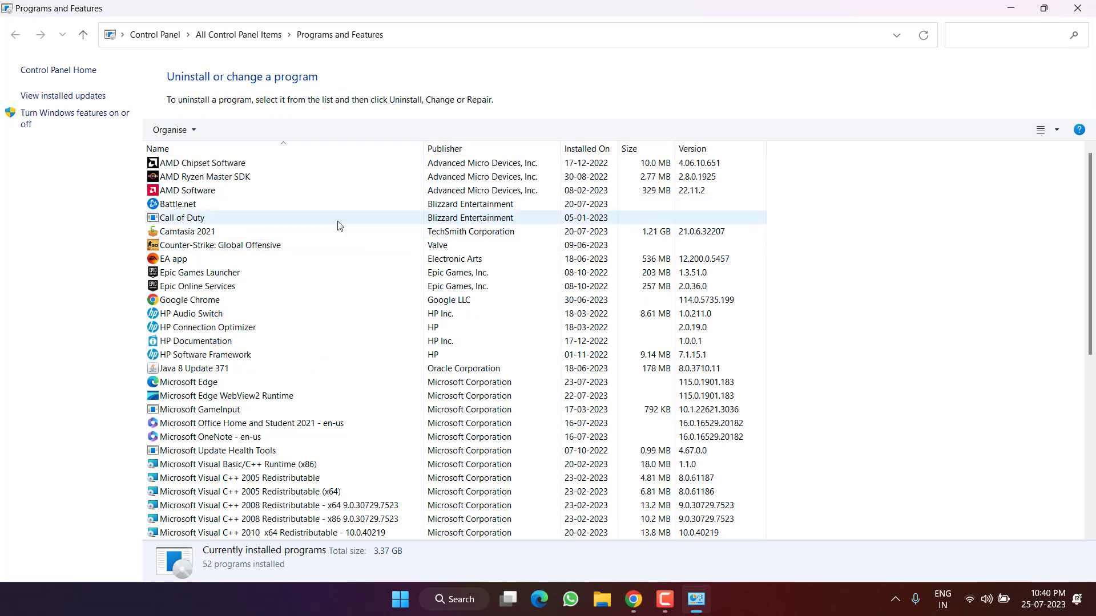
pyautogui.scroll(-3, 333, 239)
pyautogui.scroll(-3, 300, 283)
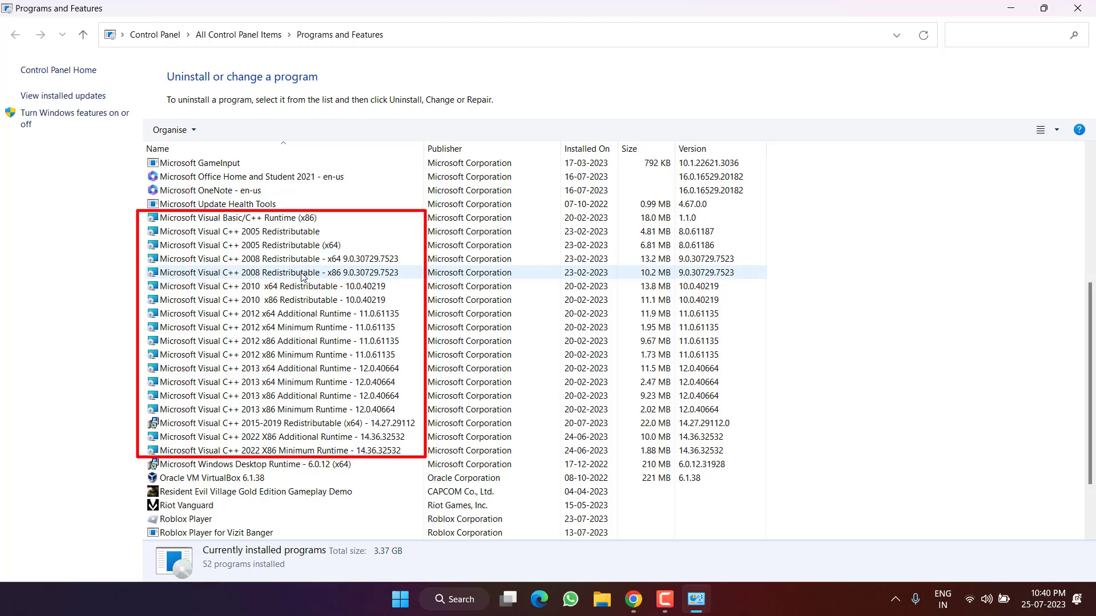
# - Check the Uninstall option on Visual C++ 2005 (x64), then select the 2010 x86 runtime
pyautogui.rightClick(258, 245)
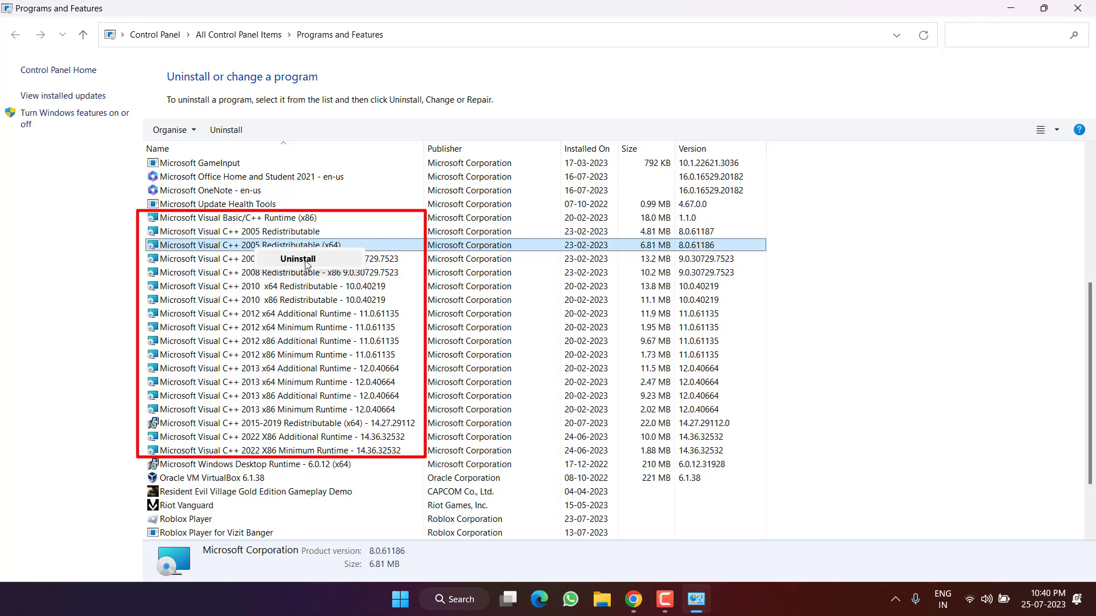
pyautogui.click(281, 297)
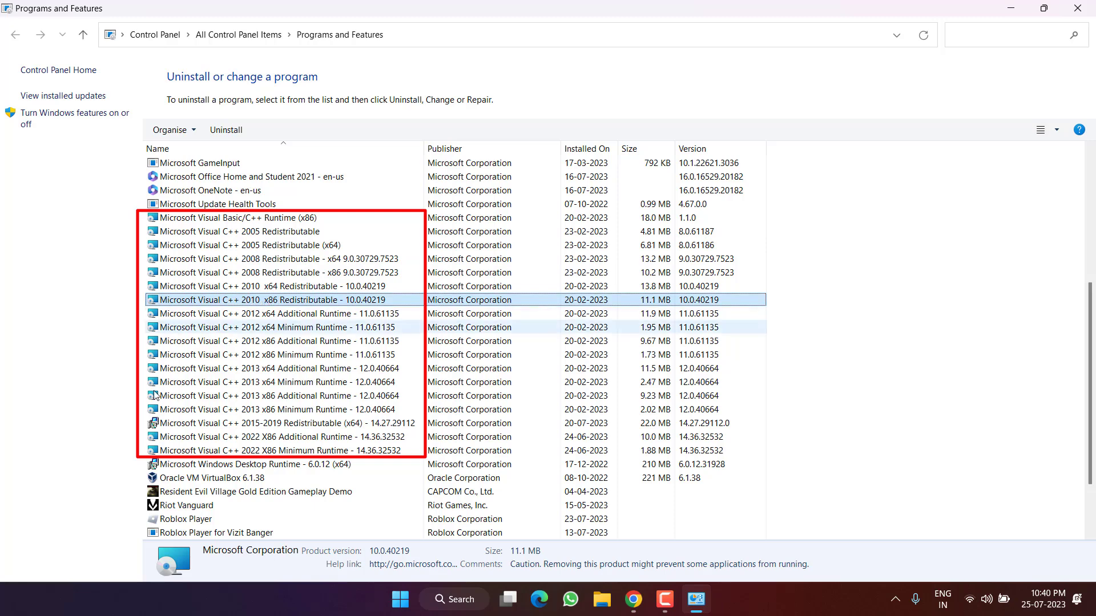
# - Close Programs and Features and open the latest v0.73.0 release on the vcredist GitHub page
pyautogui.click(1078, 8)
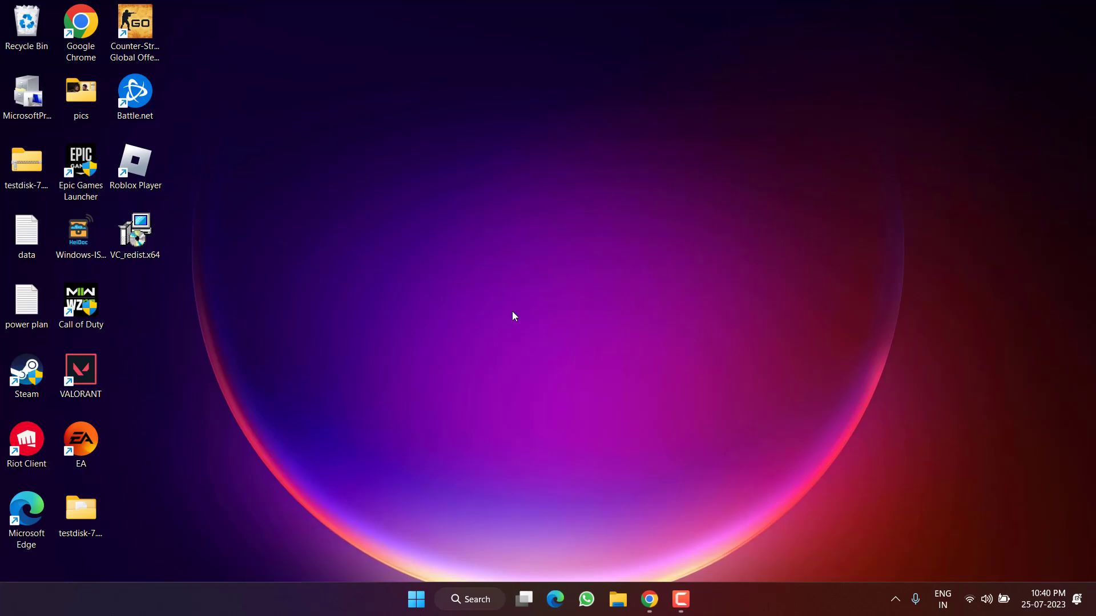
pyautogui.click(634, 600)
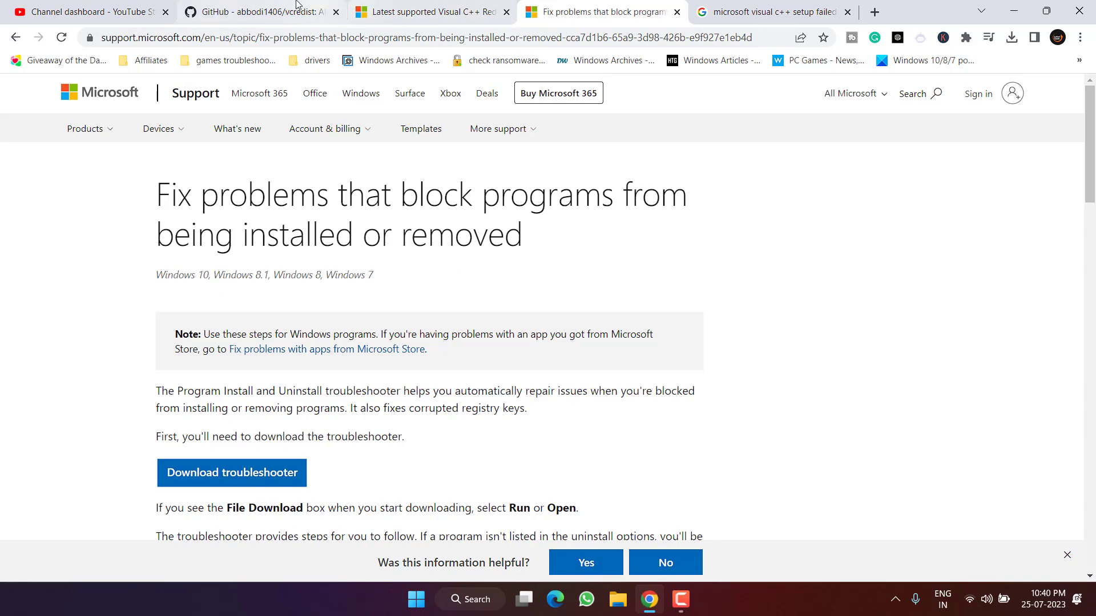
pyautogui.click(257, 10)
pyautogui.scroll(-2, 459, 286)
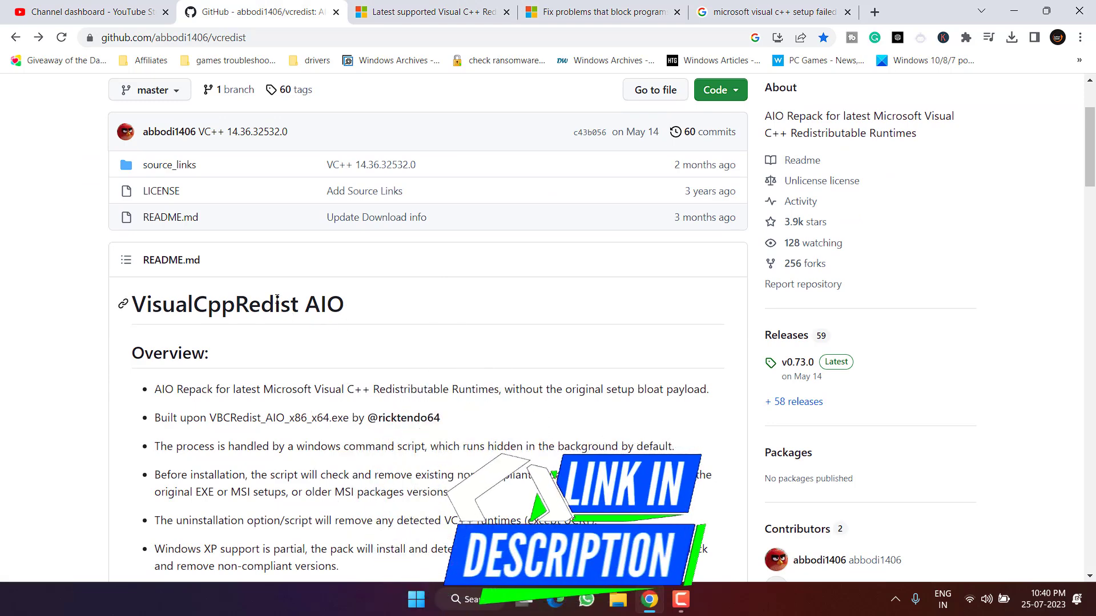
pyautogui.moveTo(276, 304); pyautogui.dragTo(406, 306)
pyautogui.scroll(-2, 407, 306)
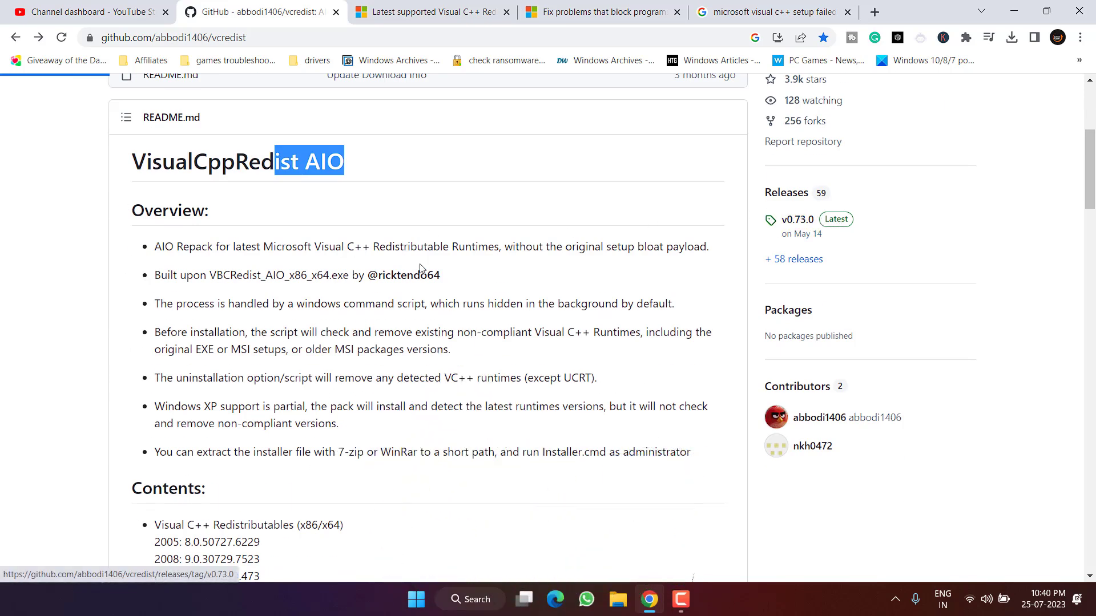
pyautogui.click(420, 269)
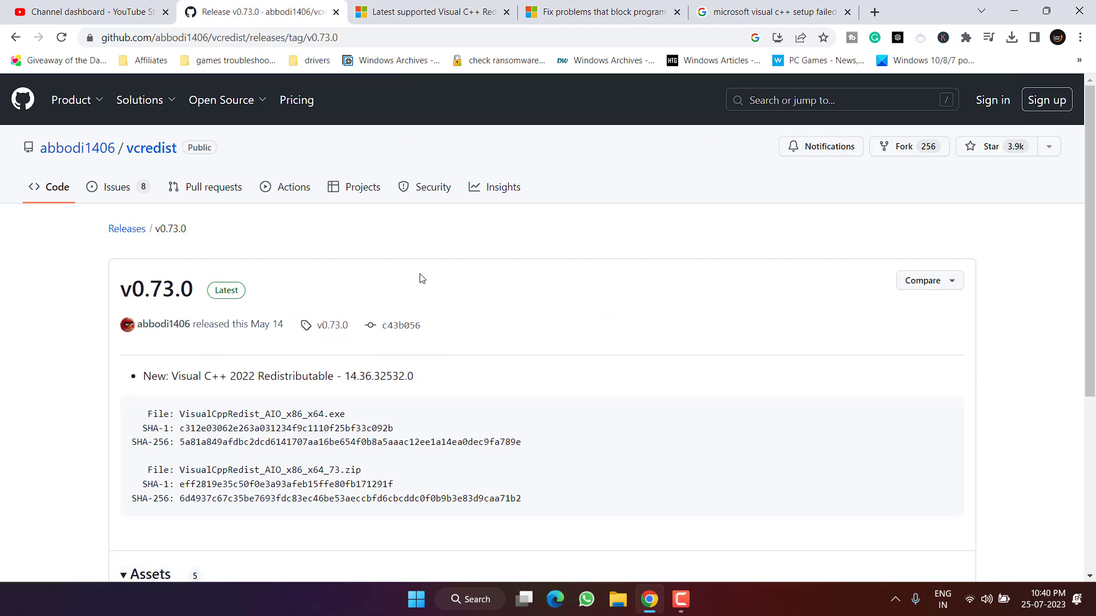
pyautogui.scroll(-3, 420, 283)
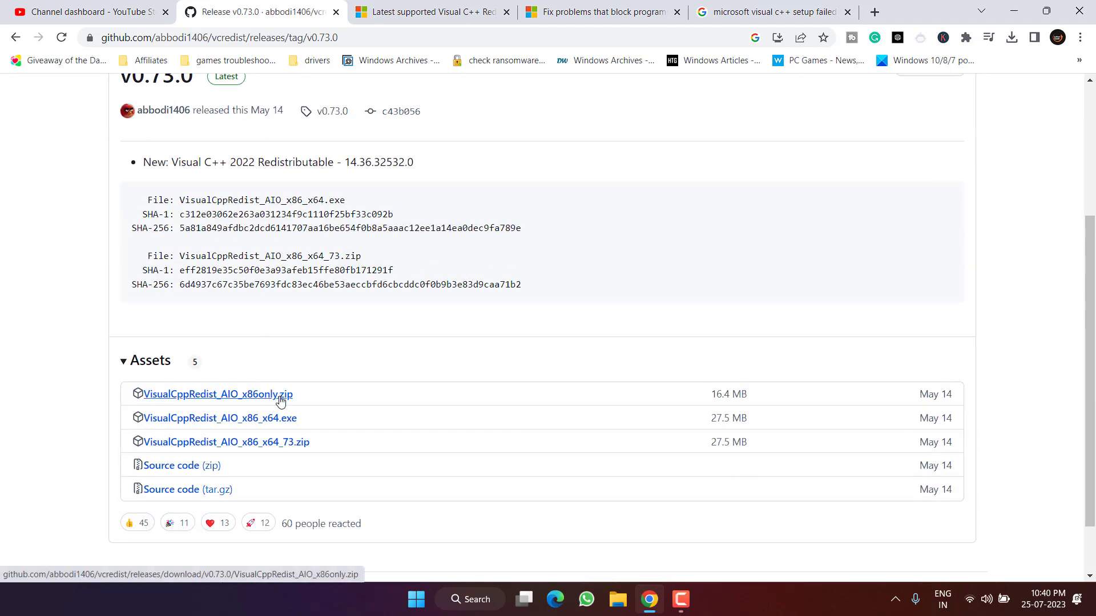
# - Download VisualCppRedist_AIO_x86_x64_73.zip from Assets and save it to the desktop
pyautogui.click(254, 447)
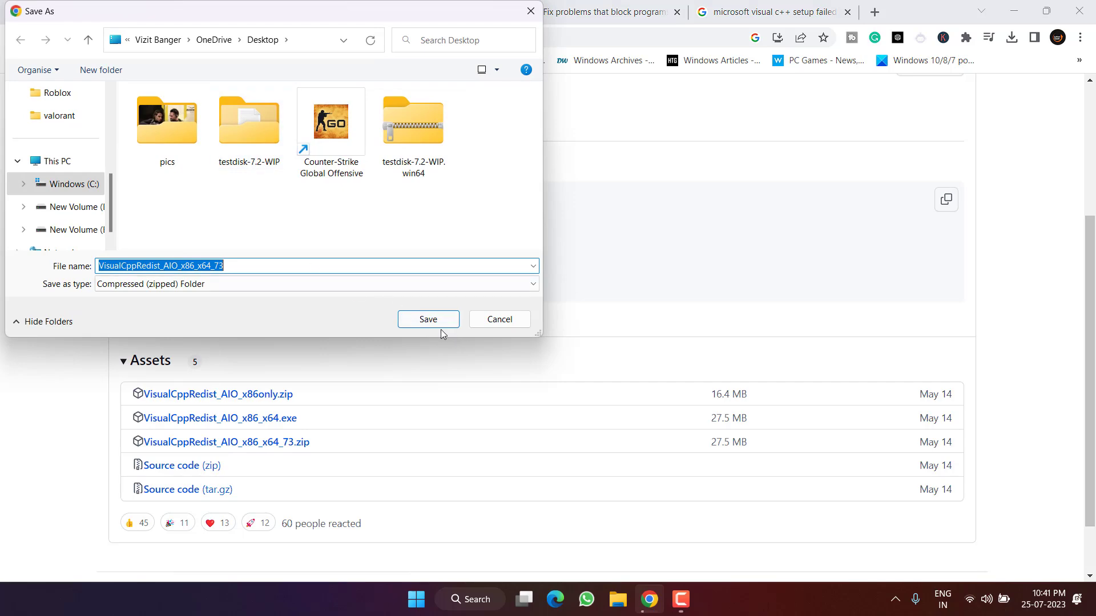
pyautogui.click(429, 320)
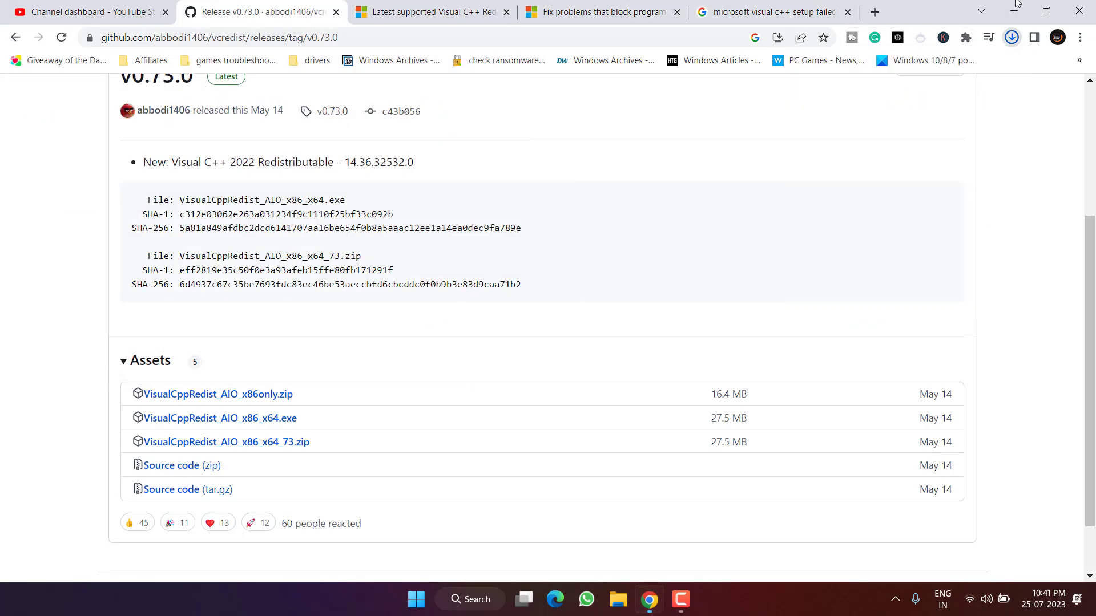
# - Copy VisualCppRedist_AIO_x86_x64 from the downloaded zip onto the desktop and close the folder
pyautogui.press('super+d')
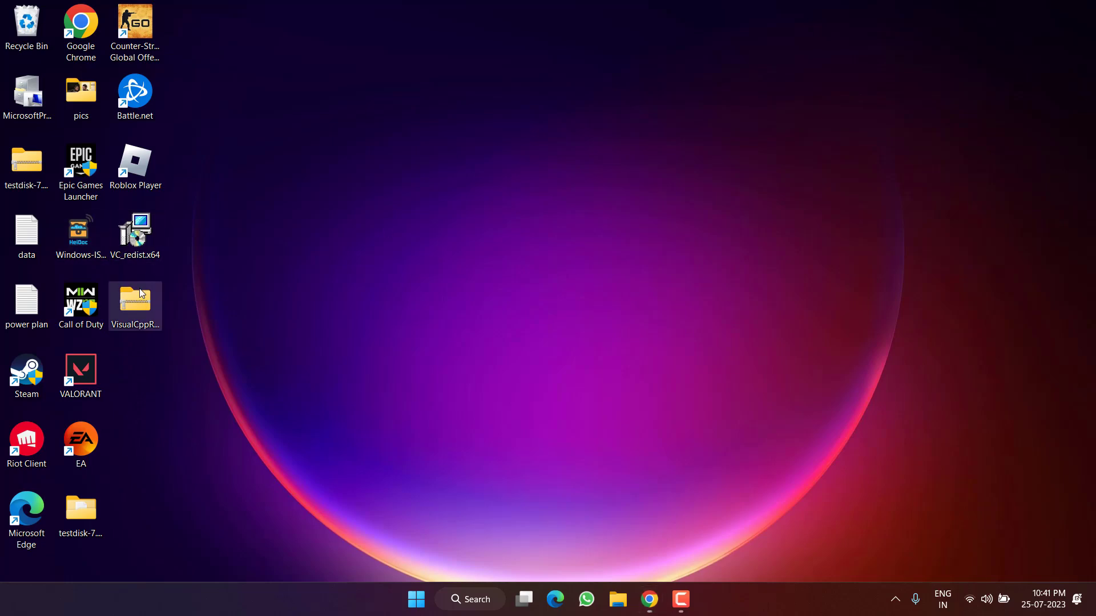
pyautogui.doubleClick(140, 289)
pyautogui.click(1045, 12)
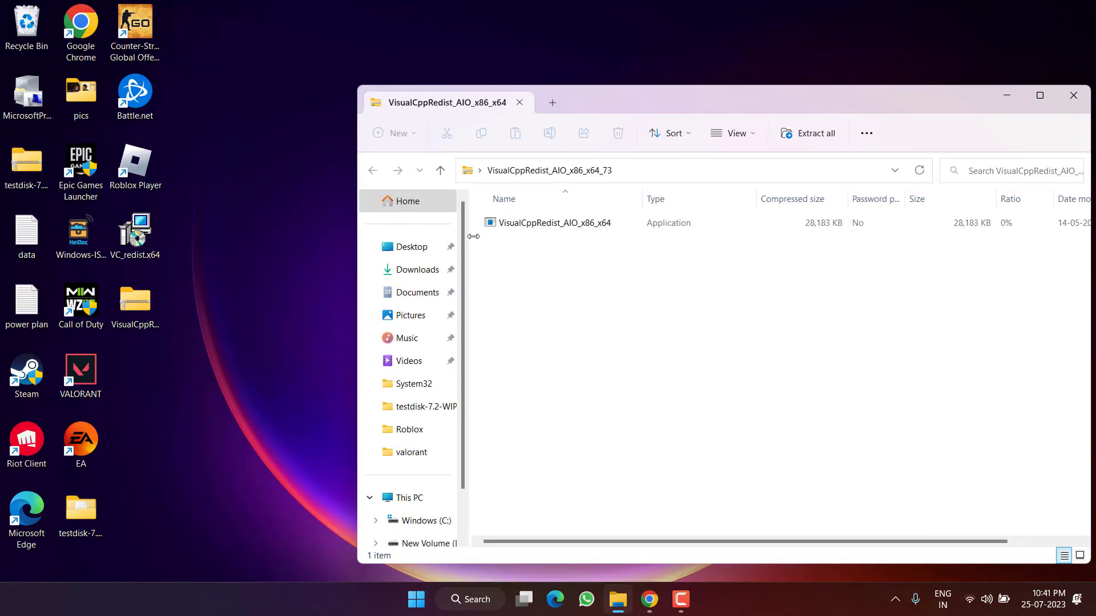
pyautogui.moveTo(554, 223); pyautogui.dragTo(237, 473)
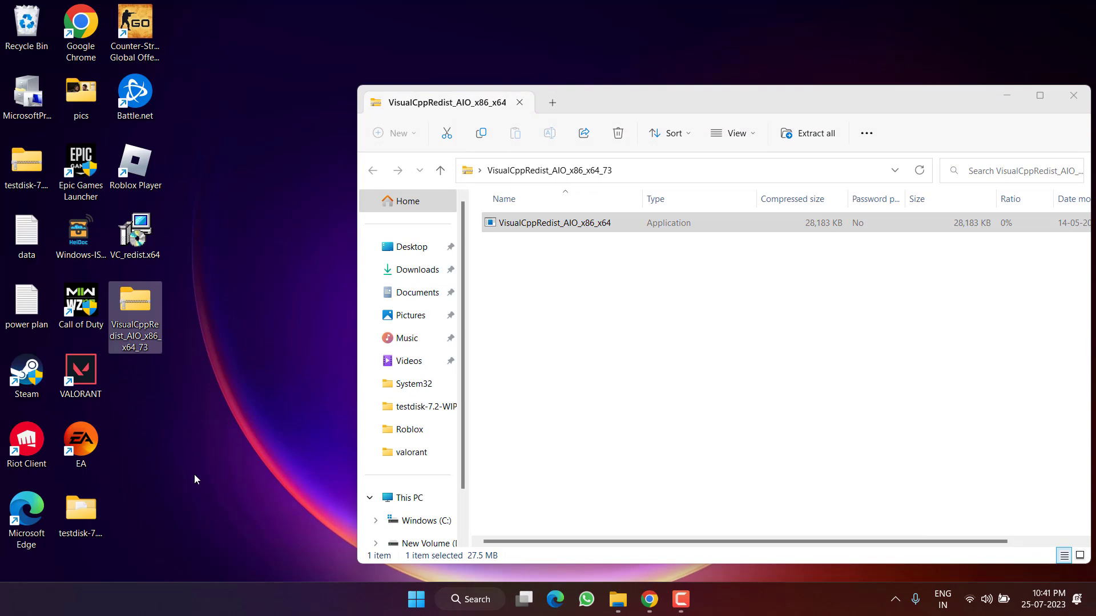
pyautogui.press('super+d')
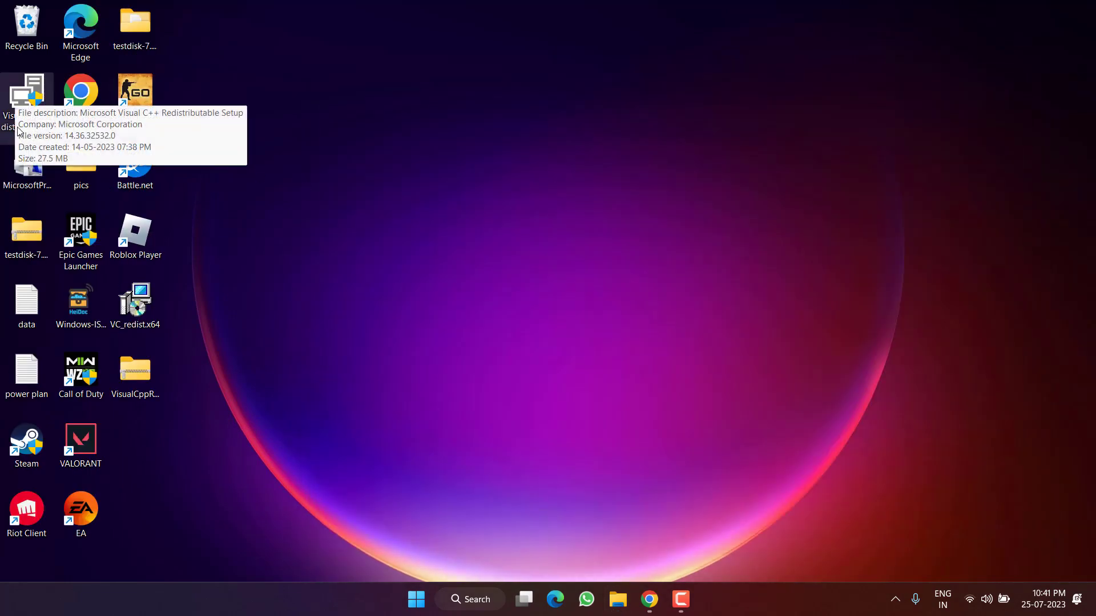
# - Launch VisualCppRedist_AIO_x86_x64 from the desktop to bring up its setup wizard
pyautogui.doubleClick(14, 107)
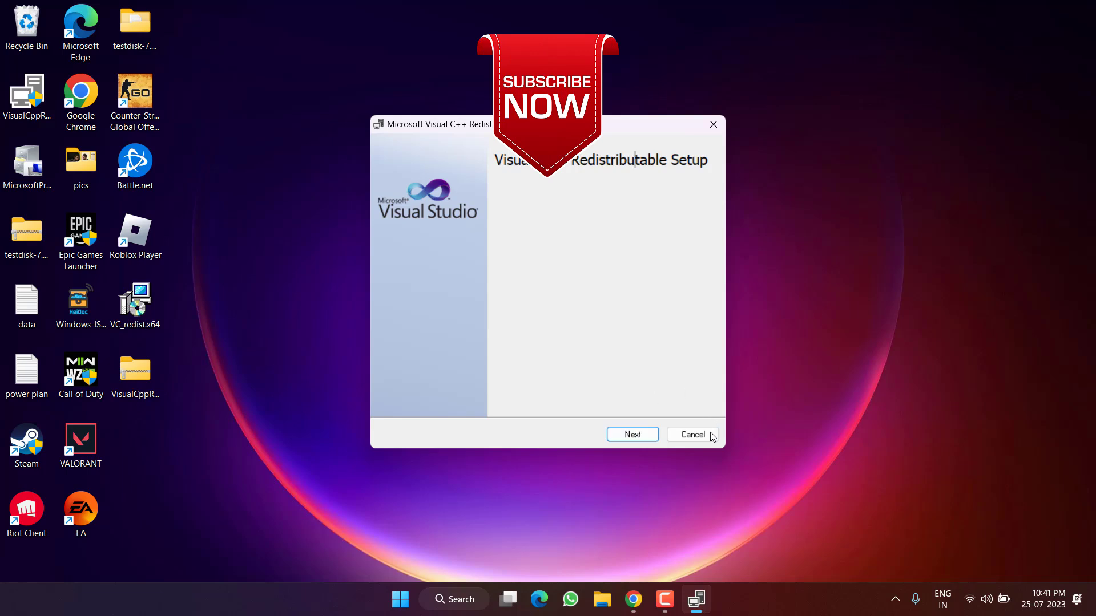
# - Cancel the Redistributable setup and confirm Yes, returning to the plain desktop
pyautogui.click(693, 434)
pyautogui.click(520, 323)
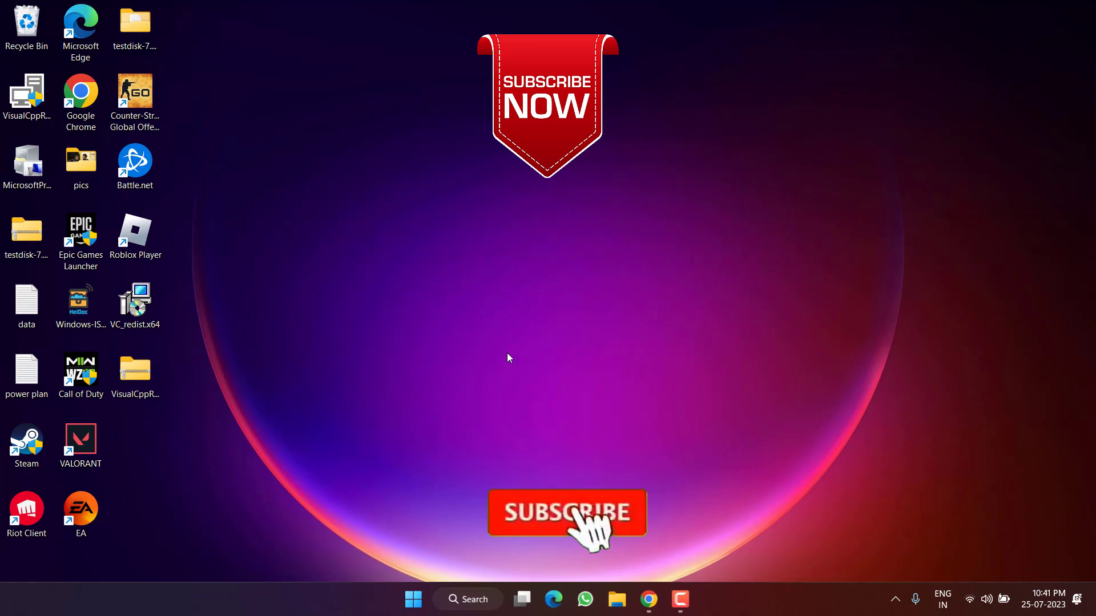